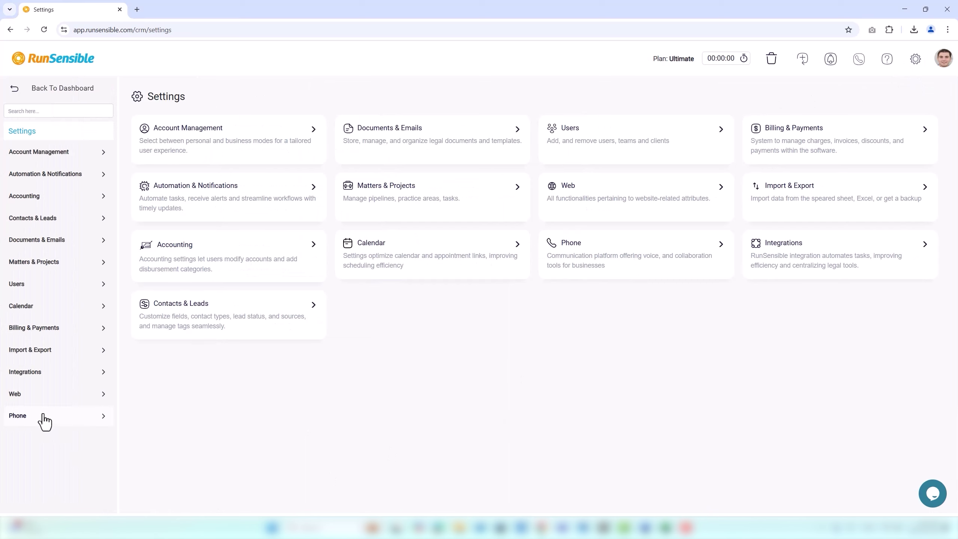
Step: Open the Phone System settings and connect the Advanced Phone System
left_click(43, 416)
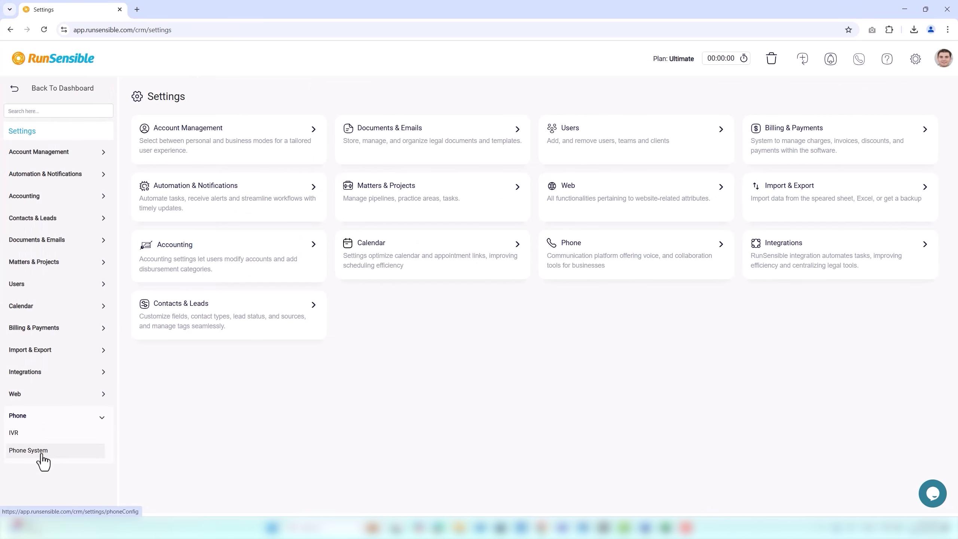
left_click(42, 450)
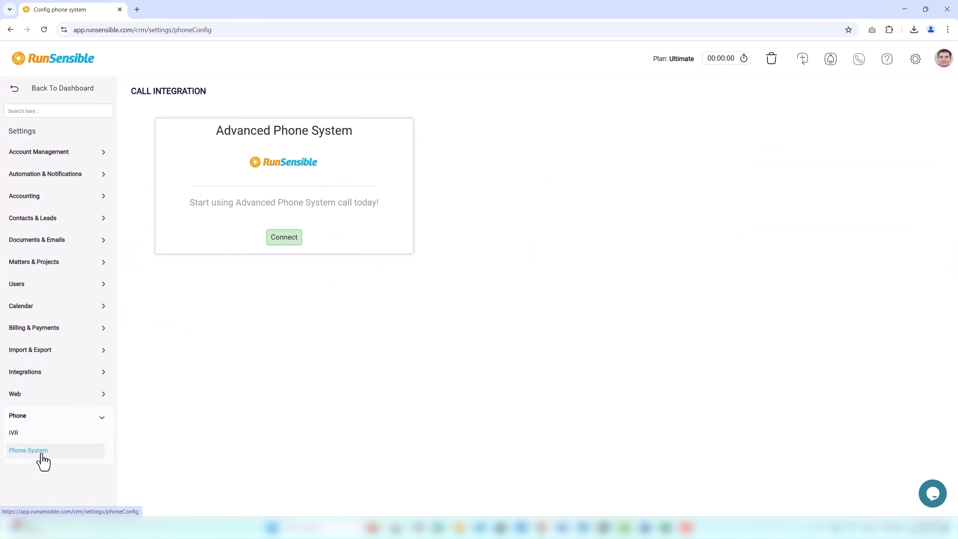
left_click(286, 241)
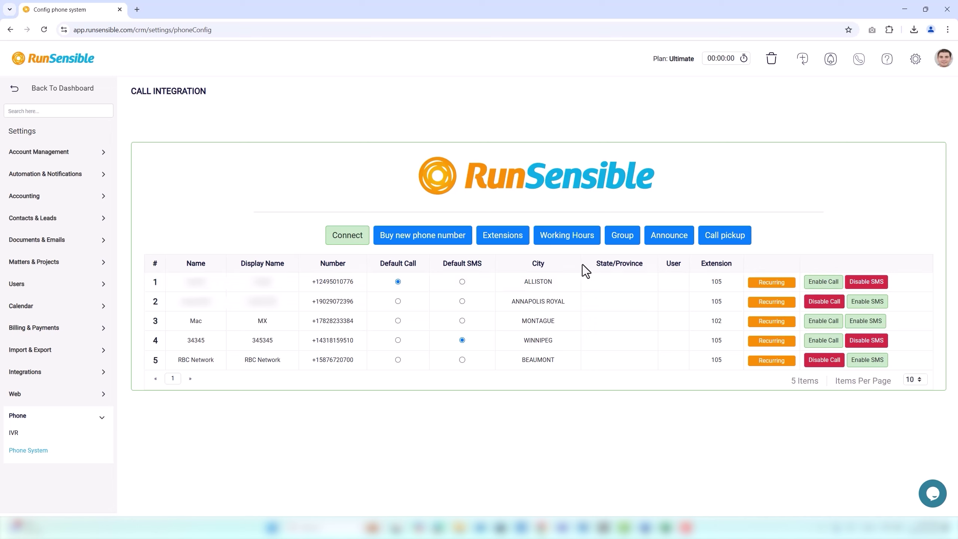
Step: Start buying a new phone number, choosing Canada as the country and Ontario as the province
left_click(430, 238)
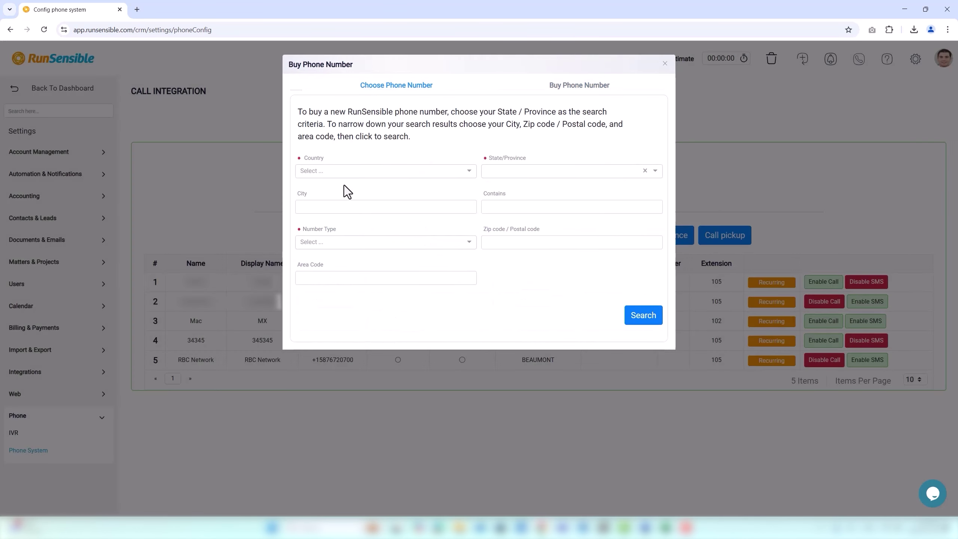
left_click(323, 174)
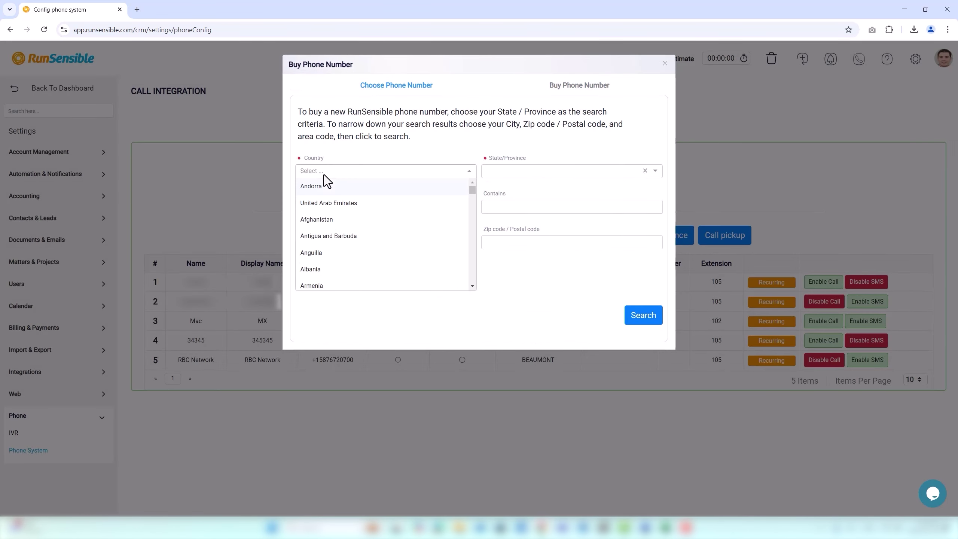
type("cana")
left_click(320, 185)
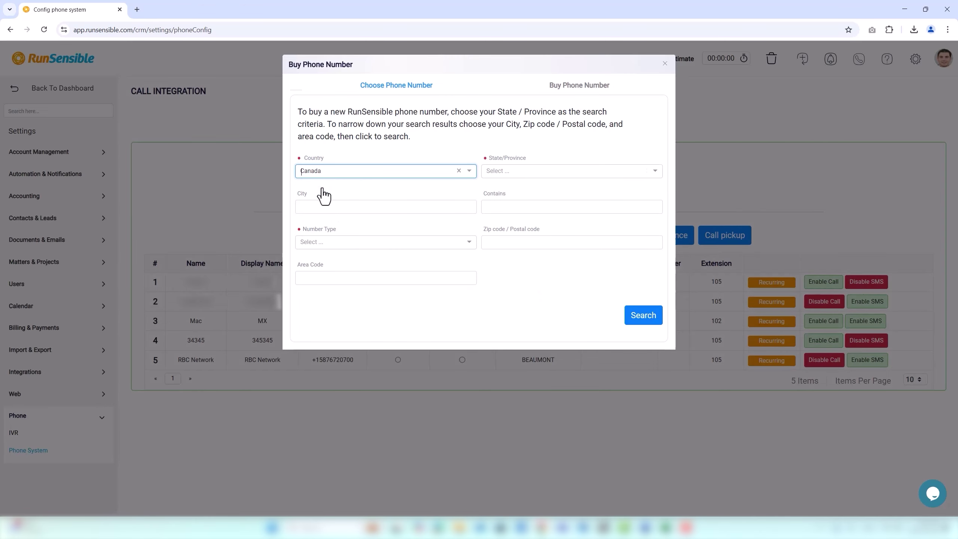
left_click(495, 172)
type("on")
left_click(497, 187)
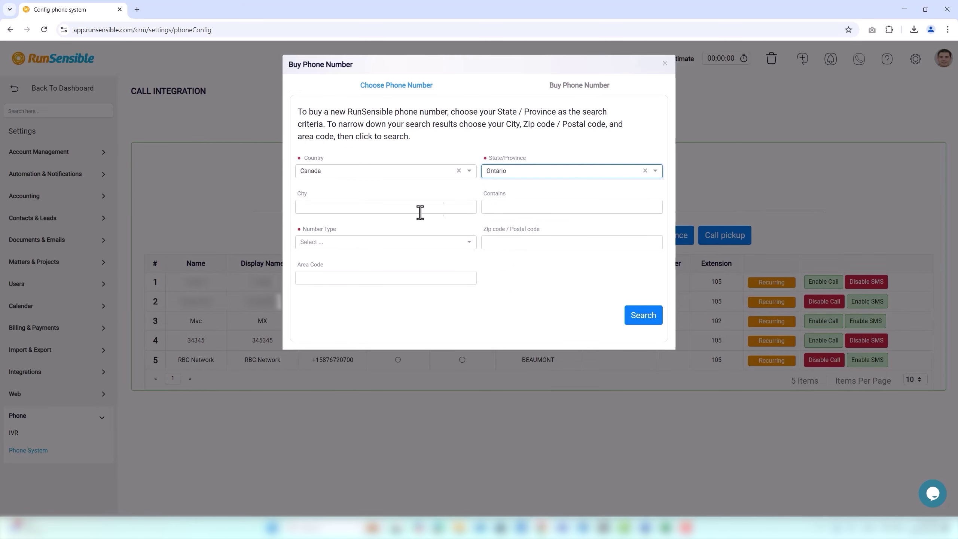
Step: Narrow the number search to city Toronto, postal code L3T and area code 437
left_click(360, 208)
left_click(358, 228)
left_click(365, 229)
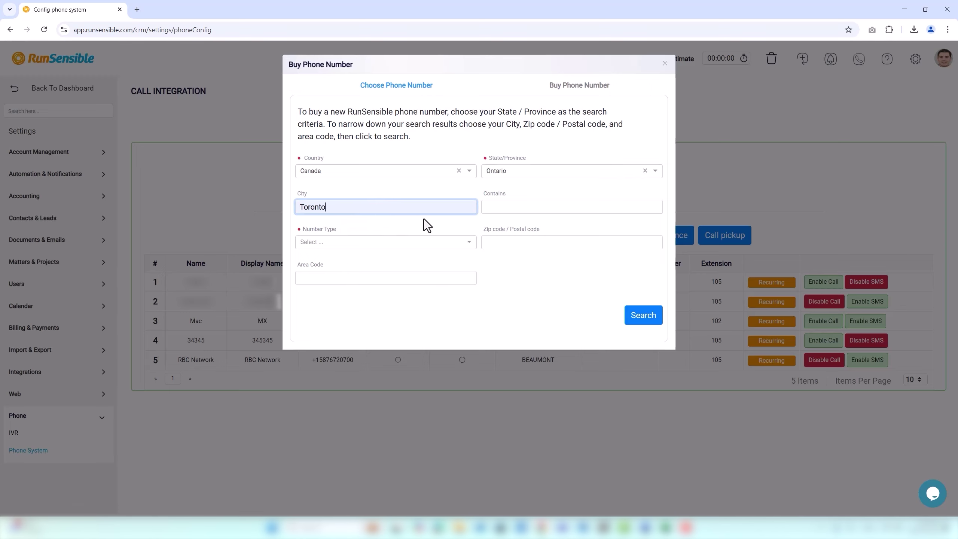
left_click(494, 242)
type("L3T")
left_click(364, 278)
left_click(355, 302)
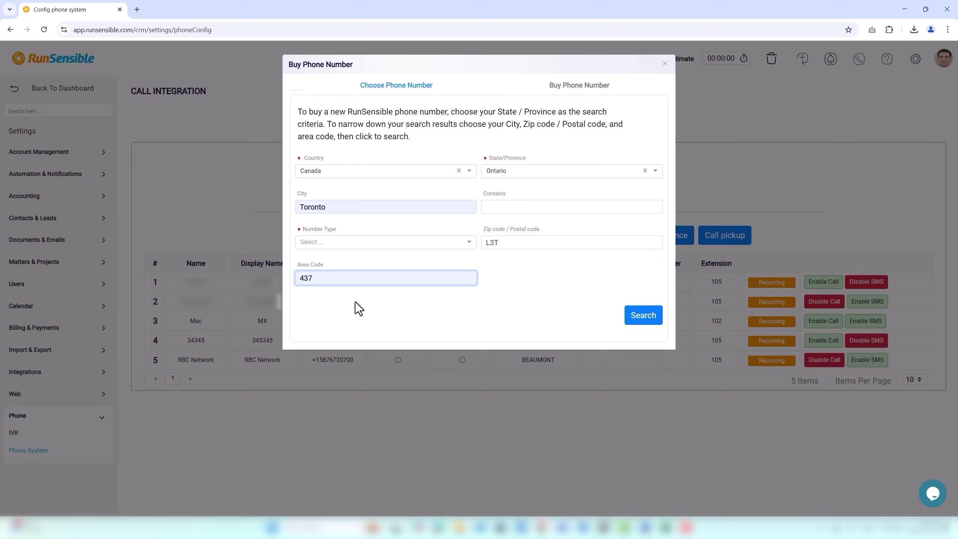
Step: Search for a Local Number containing 25, and close the purchase form without buying
left_click(498, 205)
type("25")
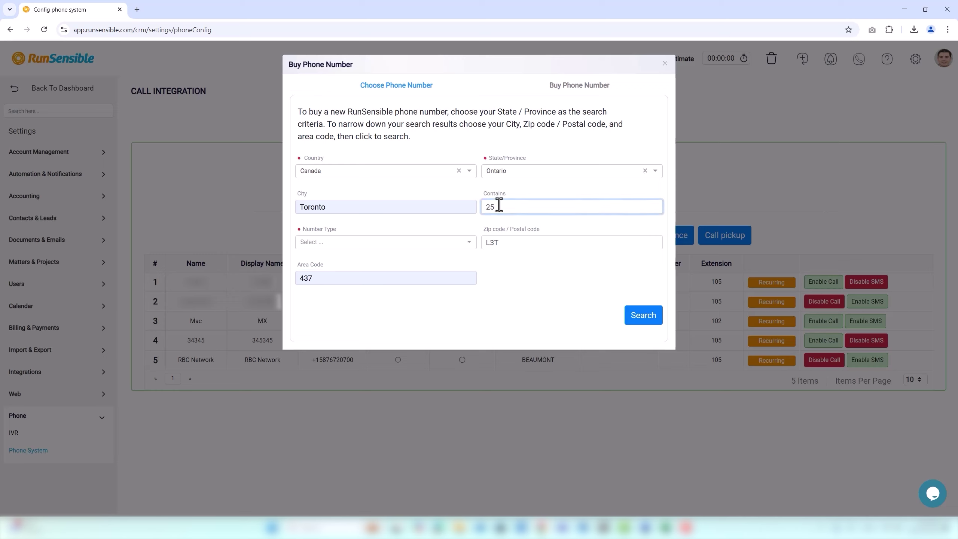
left_click(400, 244)
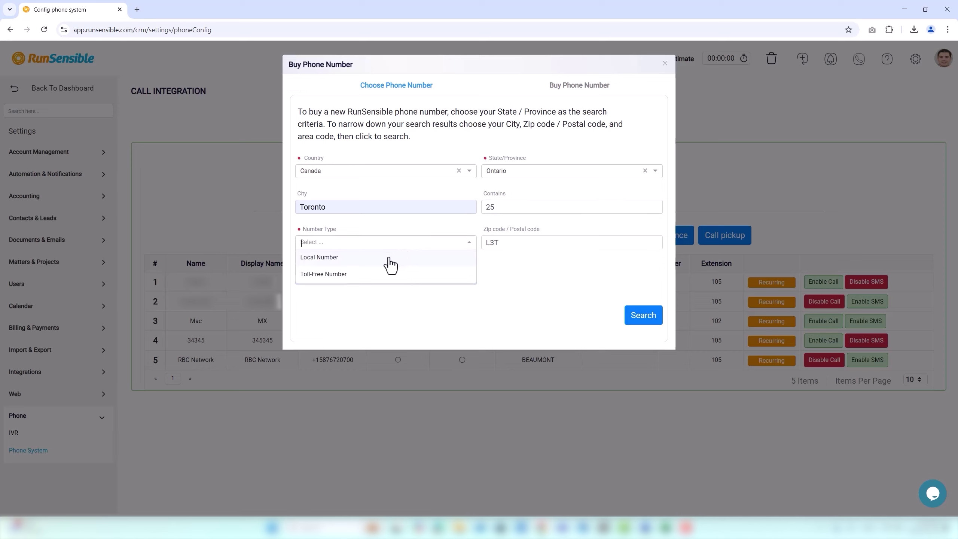
left_click(390, 260)
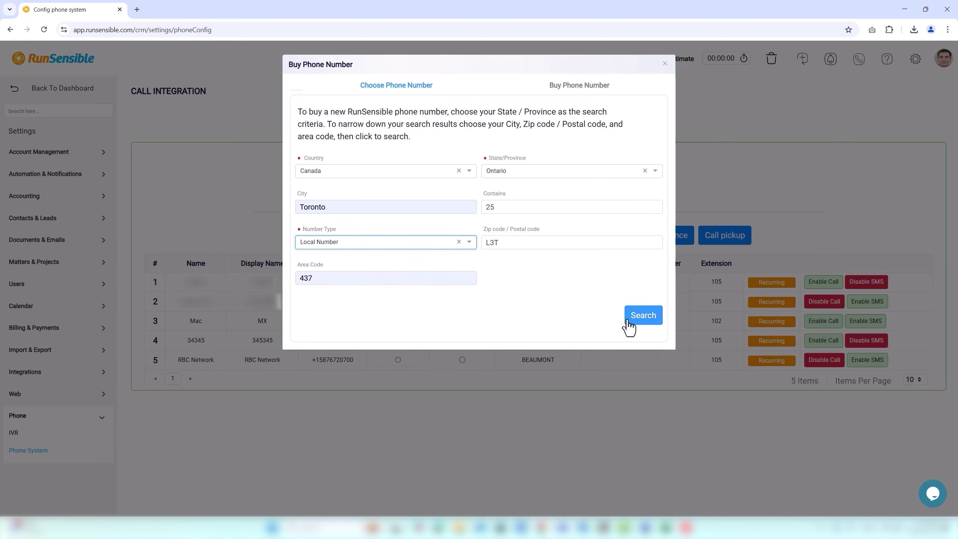
left_click(644, 321)
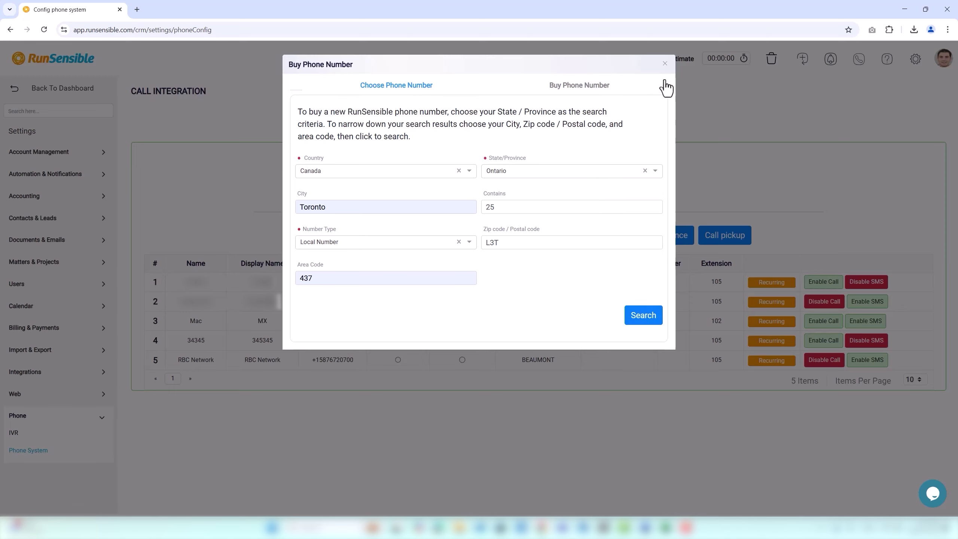
left_click(664, 65)
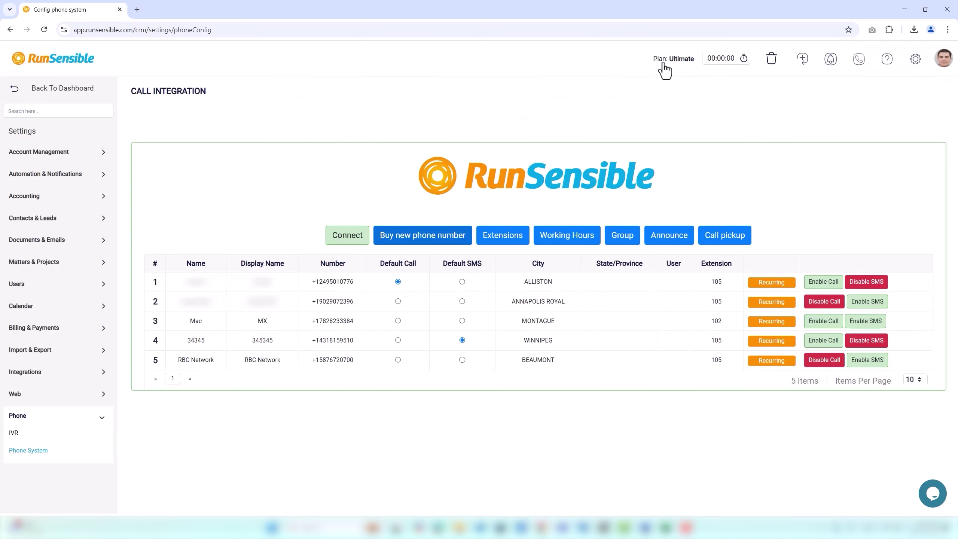
Step: Add and save an extension numbered 502, entering the person's full name and a user's name
left_click(494, 242)
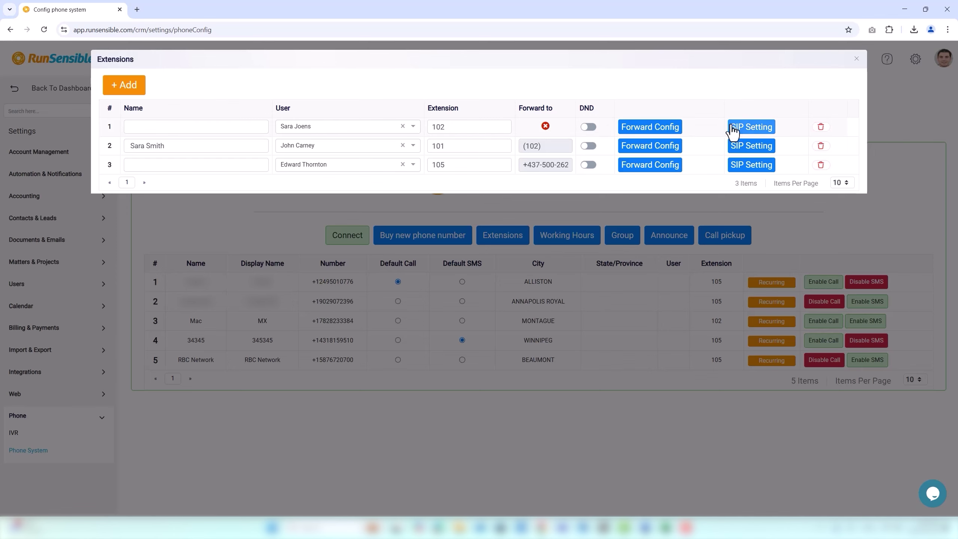
left_click(129, 87)
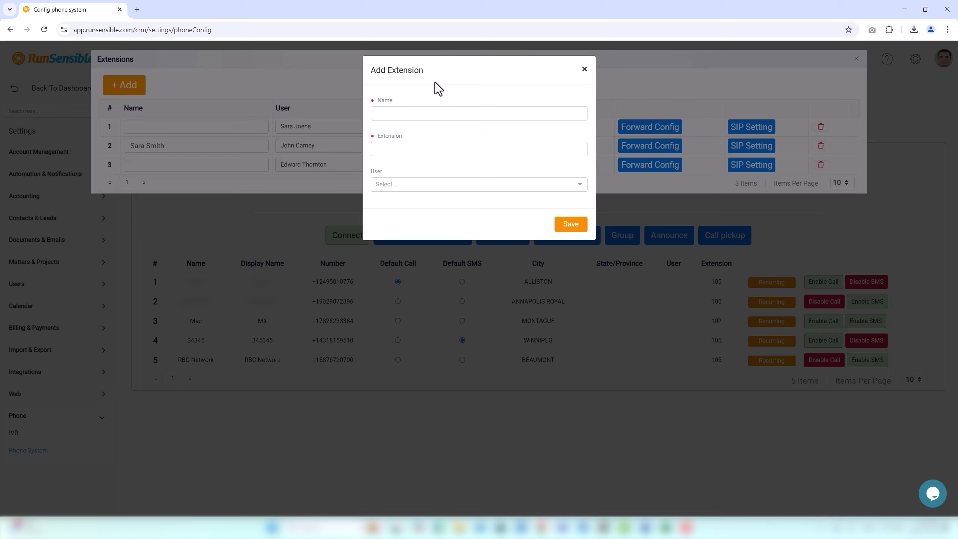
left_click(402, 113)
type("Sara Smith")
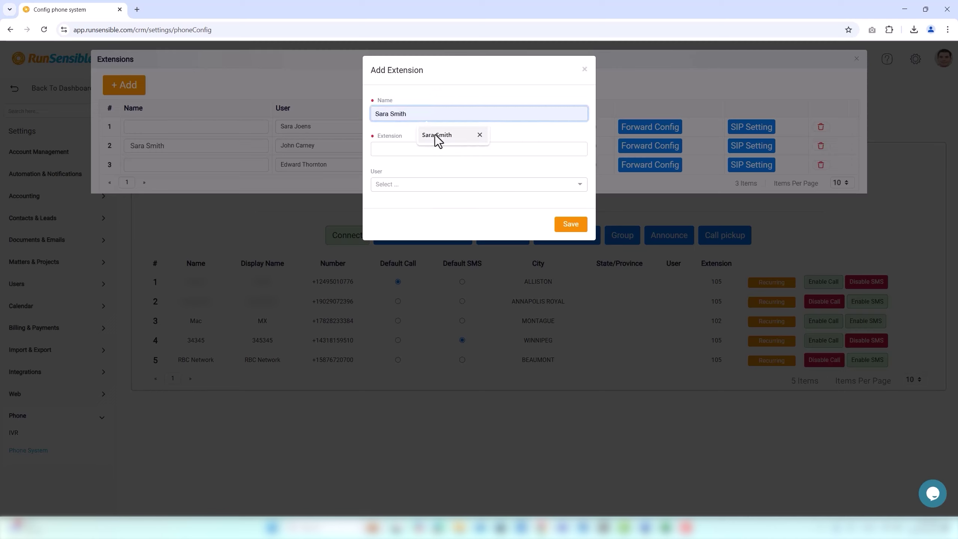
left_click(436, 135)
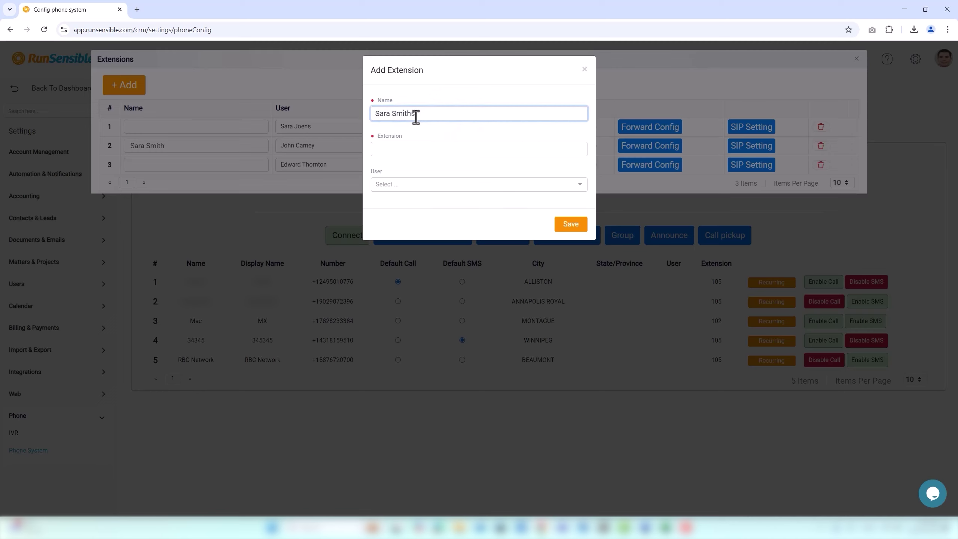
left_click(406, 148)
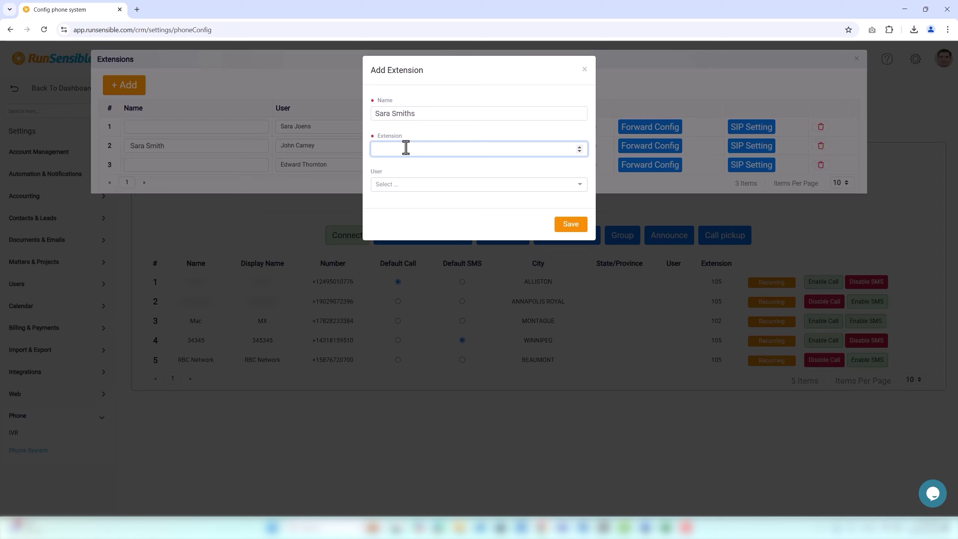
type("502")
left_click(403, 184)
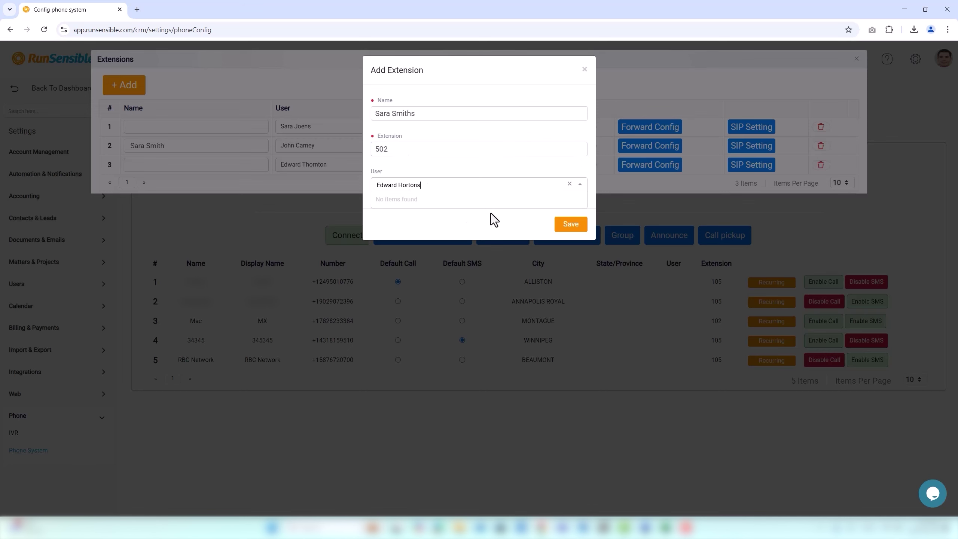
left_click(570, 224)
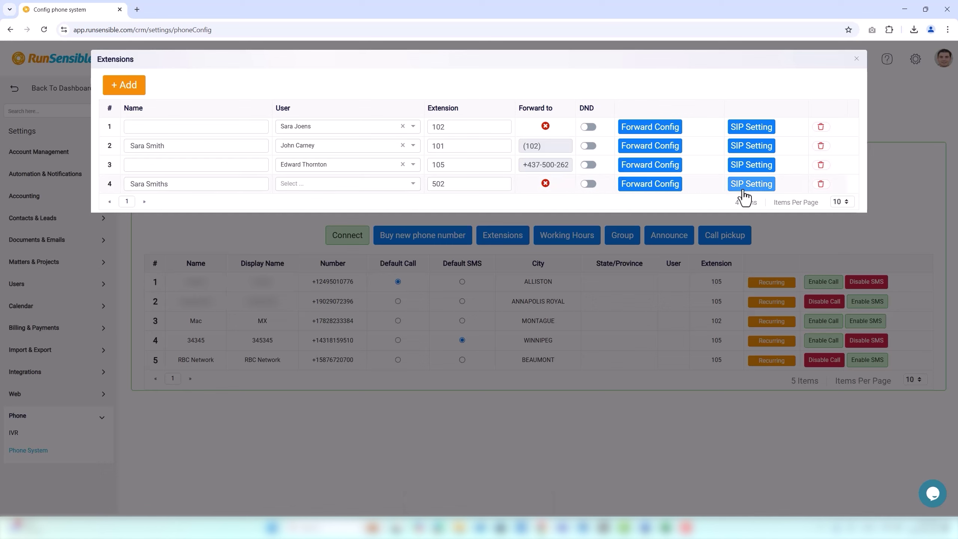
Step: Save the call forwarding of extension 502 as None
left_click(665, 185)
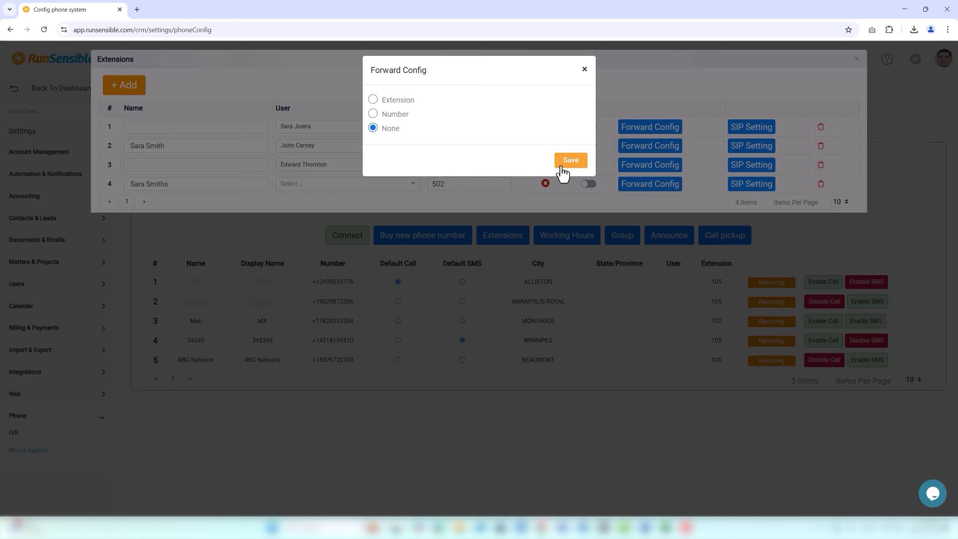
left_click(570, 160)
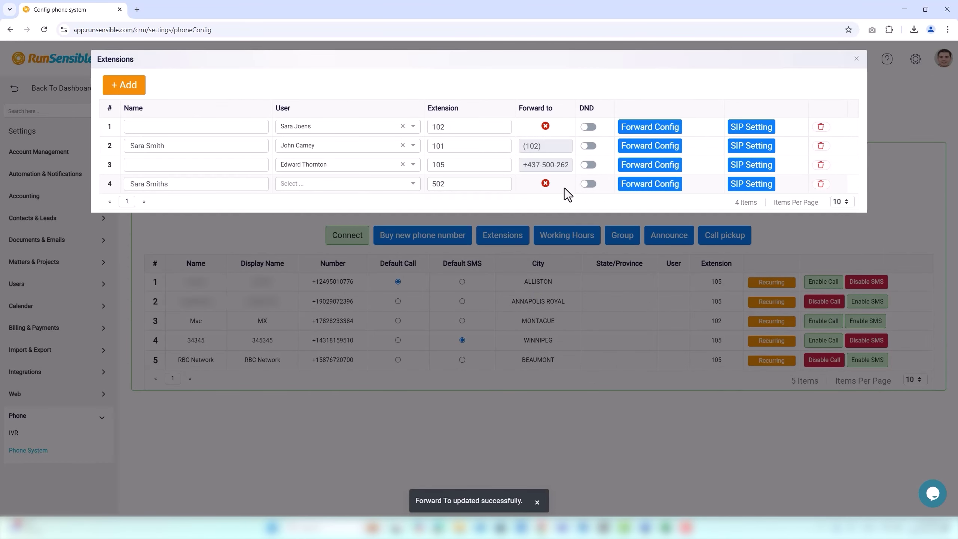
Step: Re-enter extension number 102 in the first row, reselect the same user, and update the extension
left_click(468, 131)
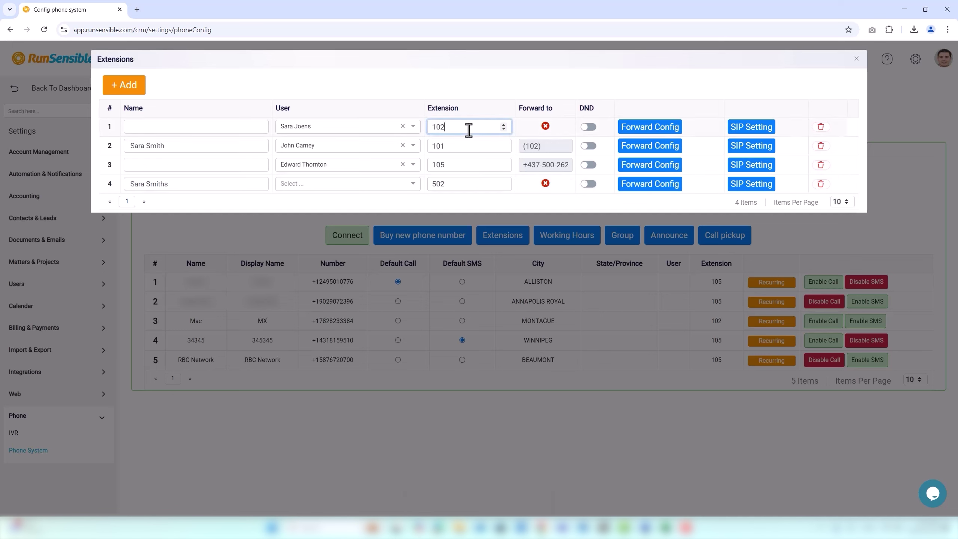
key("BackSpace")
type("2")
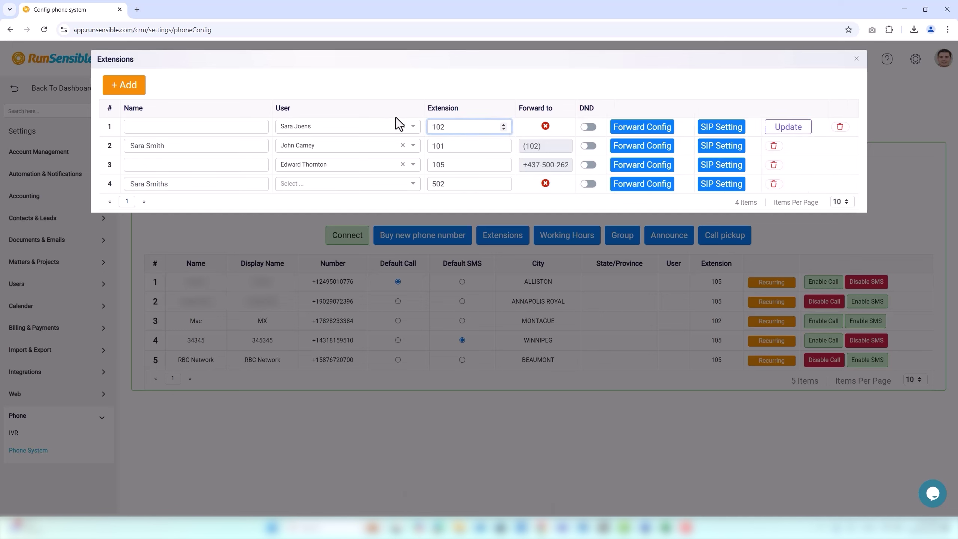
left_click(361, 130)
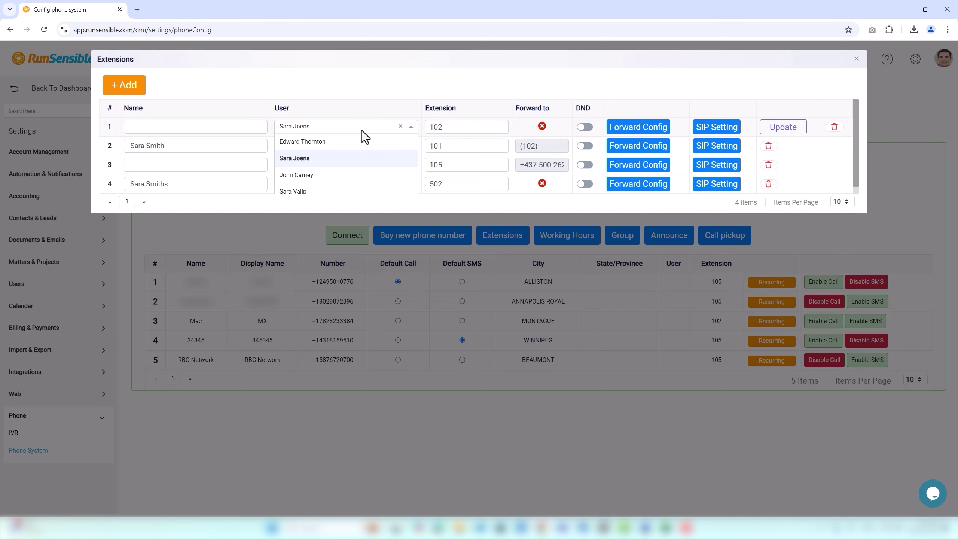
left_click(352, 160)
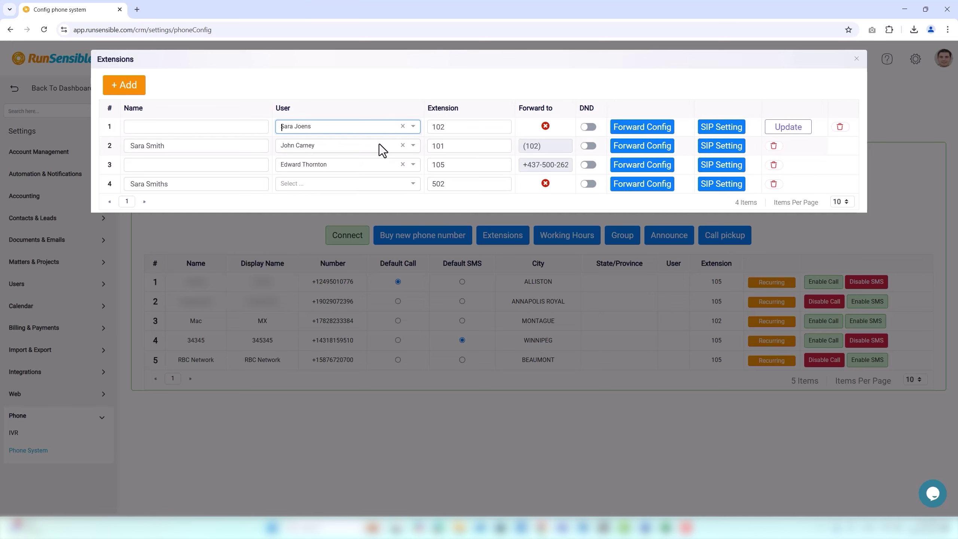
left_click(774, 130)
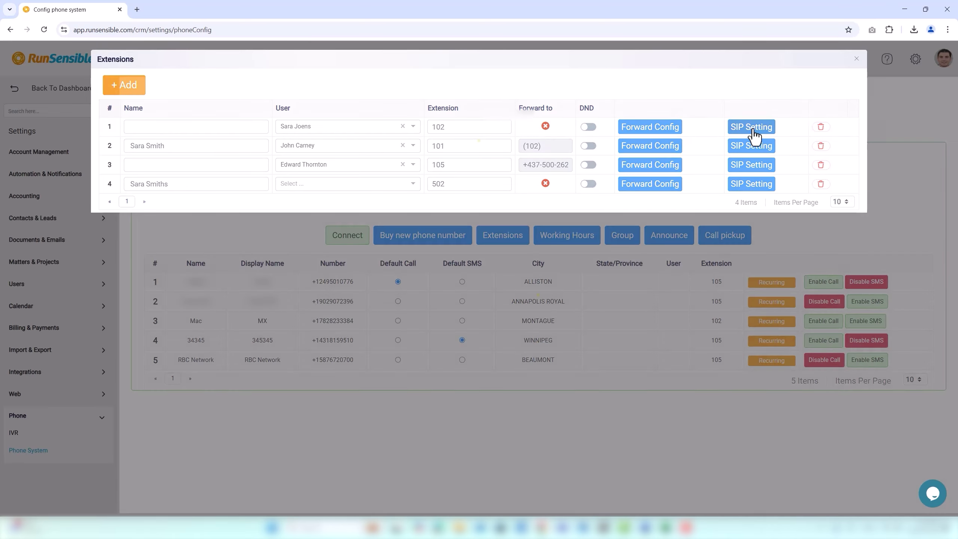
Step: View the SIP settings of extension 102, and switch its DND on and back off before closing the extensions list
left_click(753, 131)
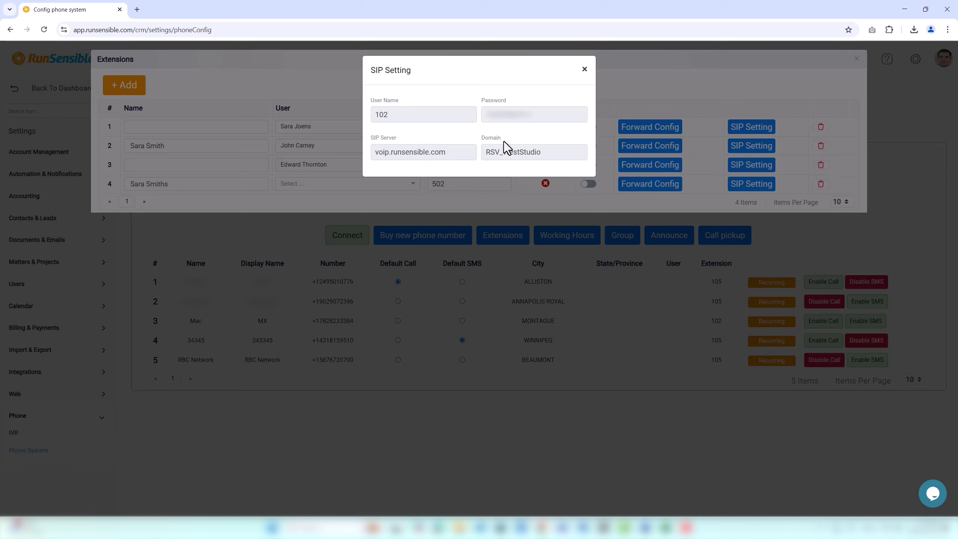
left_click(585, 70)
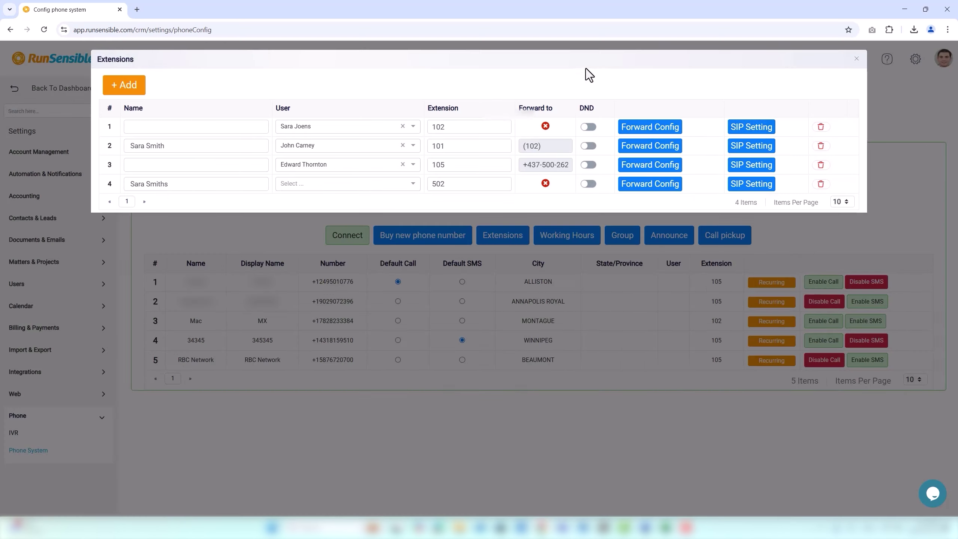
left_click(587, 128)
left_click(588, 128)
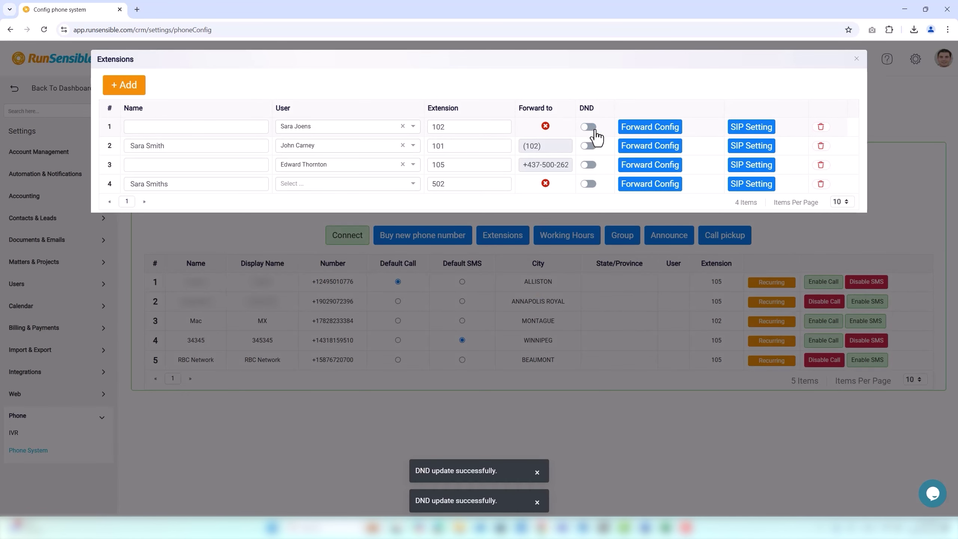
left_click(857, 58)
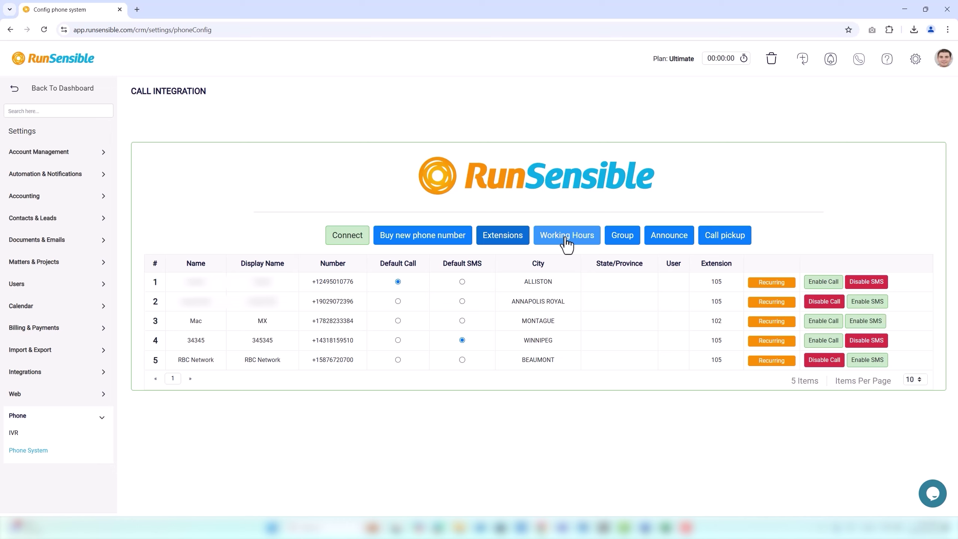
Step: Create a new working hours schedule named Support Hours with the America/Toronto time zone
left_click(566, 238)
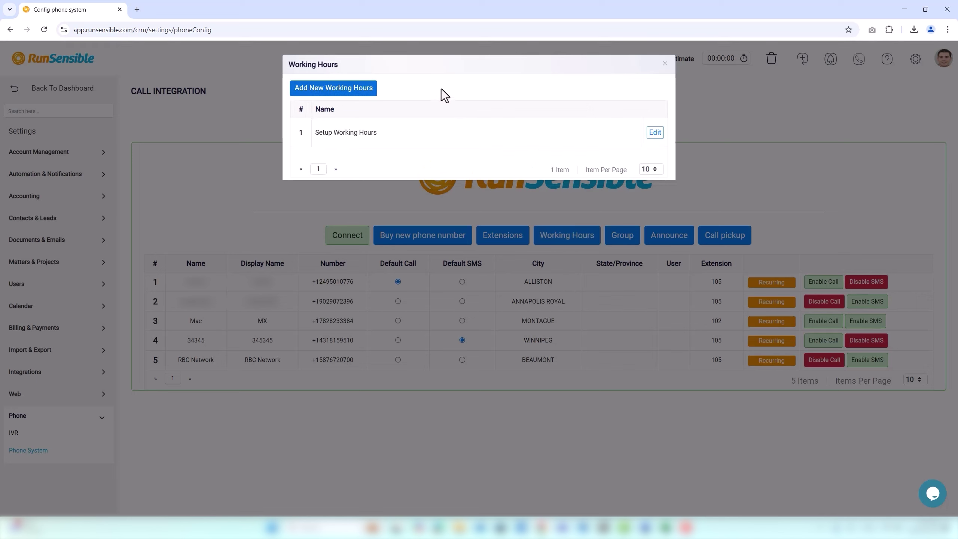
left_click(355, 93)
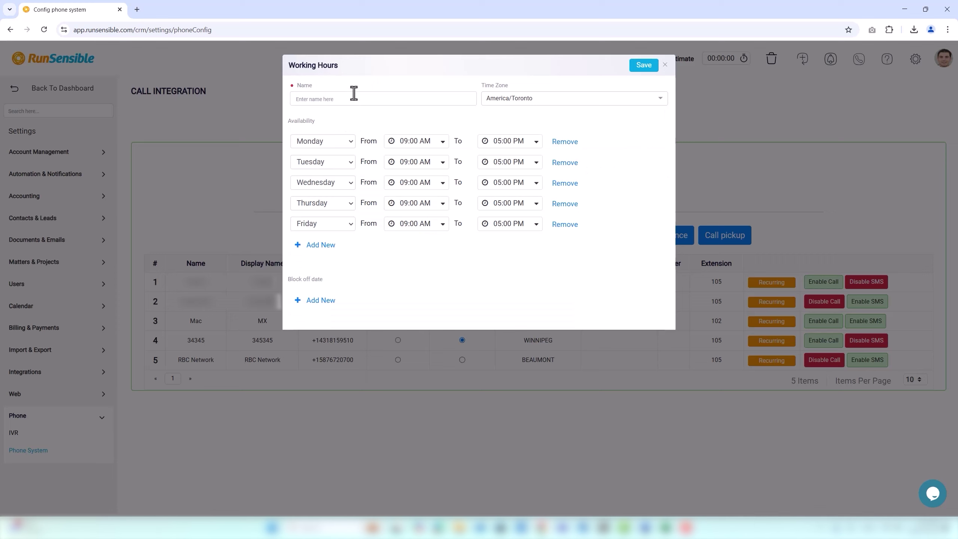
left_click(343, 99)
type("S")
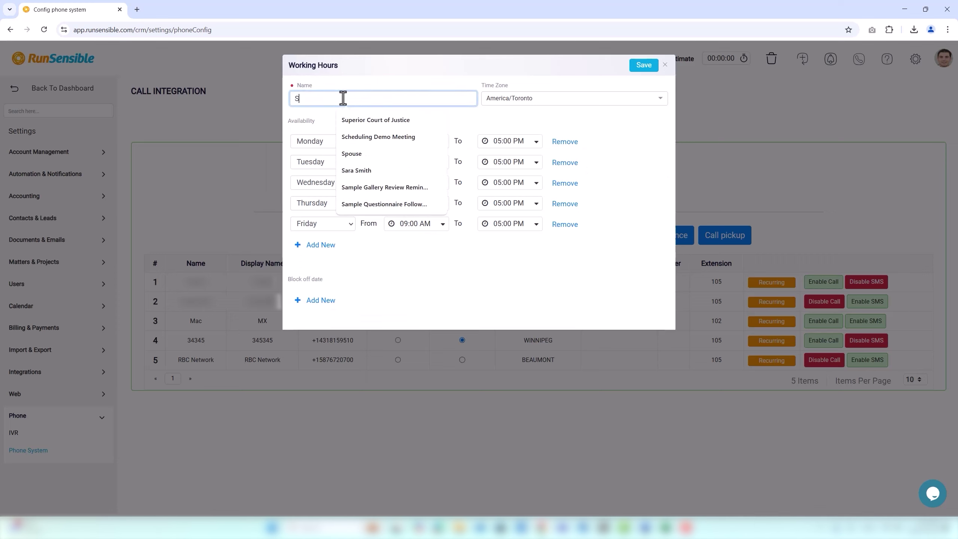
type("upport Hours")
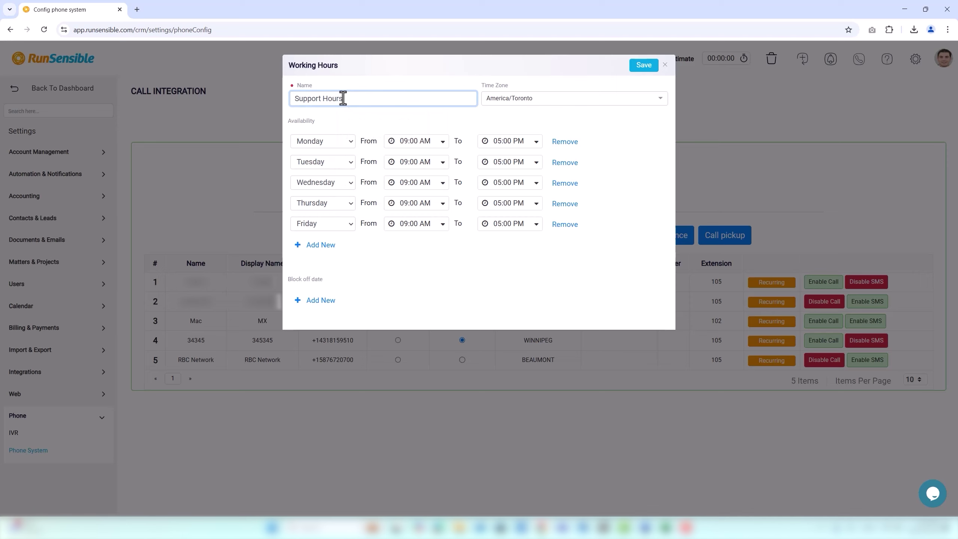
left_click(502, 103)
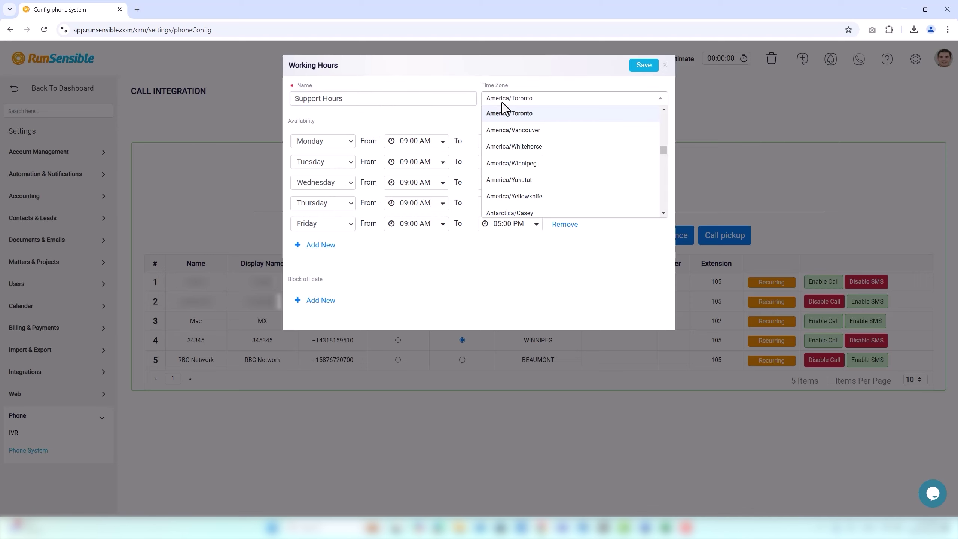
left_click(495, 114)
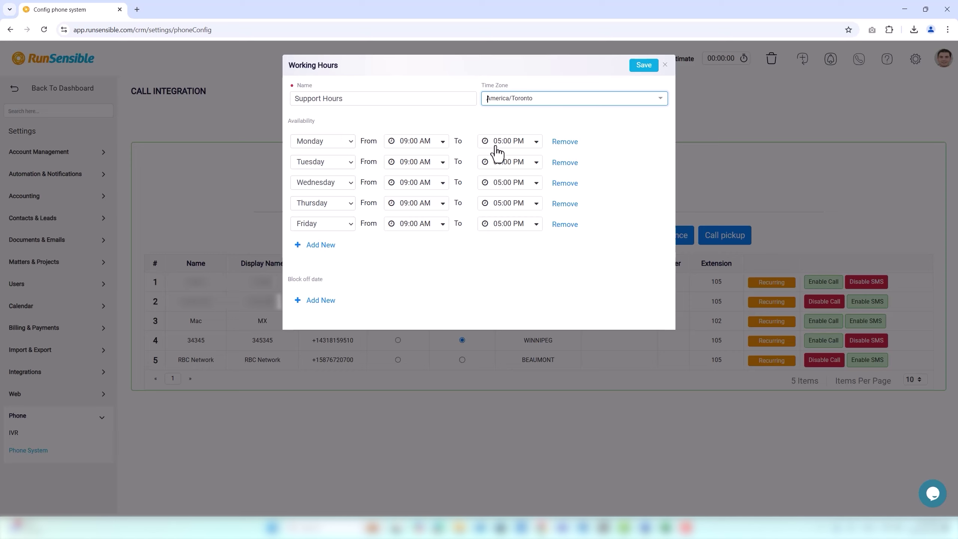
Step: Add a Sunday availability row to the Support Hours schedule, from 07:30 AM to 10:00 AM
left_click(321, 245)
left_click(322, 246)
left_click(309, 259)
left_click(404, 246)
scroll(411, 302, "down", 5)
left_click(412, 349)
left_click(498, 245)
scroll(511, 326, "down", 5)
left_click(495, 335)
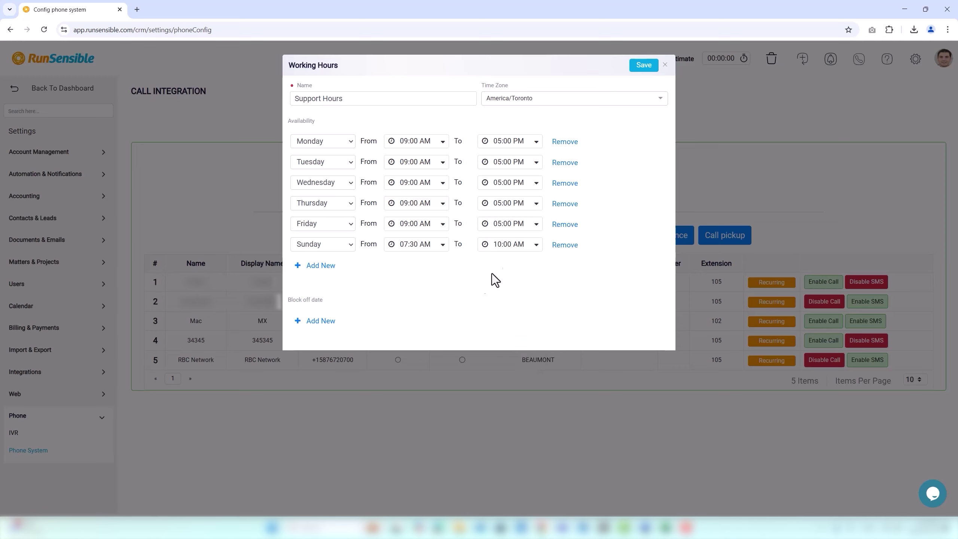
Step: Block off the date 22/2/2025 from 07:30 AM to 10:00 PM and save the Support Hours schedule
left_click(321, 321)
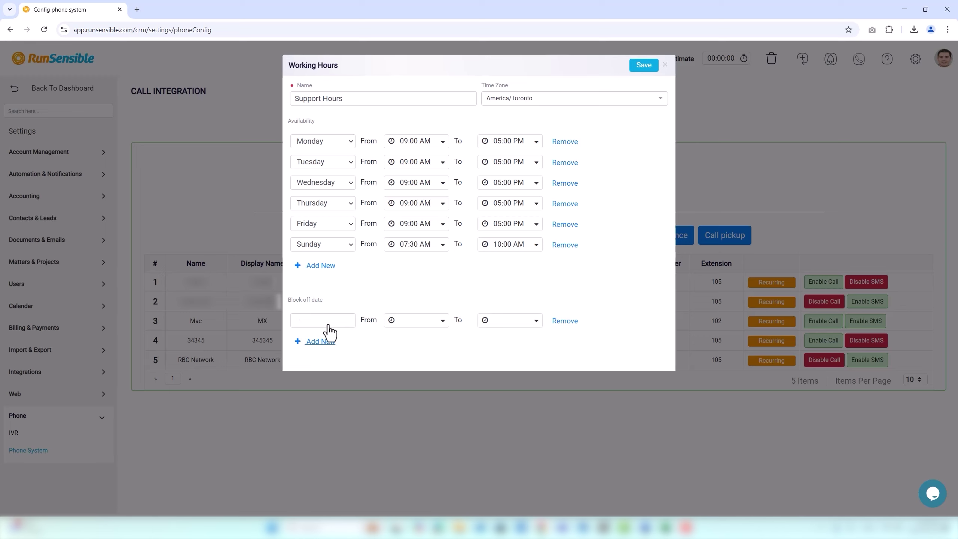
left_click(324, 321)
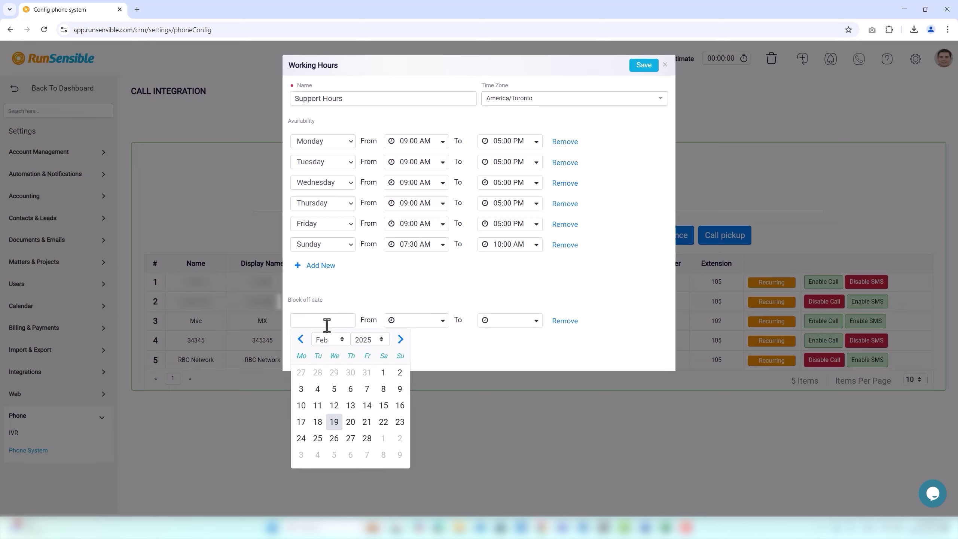
left_click(386, 422)
left_click(426, 328)
scroll(416, 430, "down", 3)
scroll(417, 425, "down", 2)
left_click(417, 426)
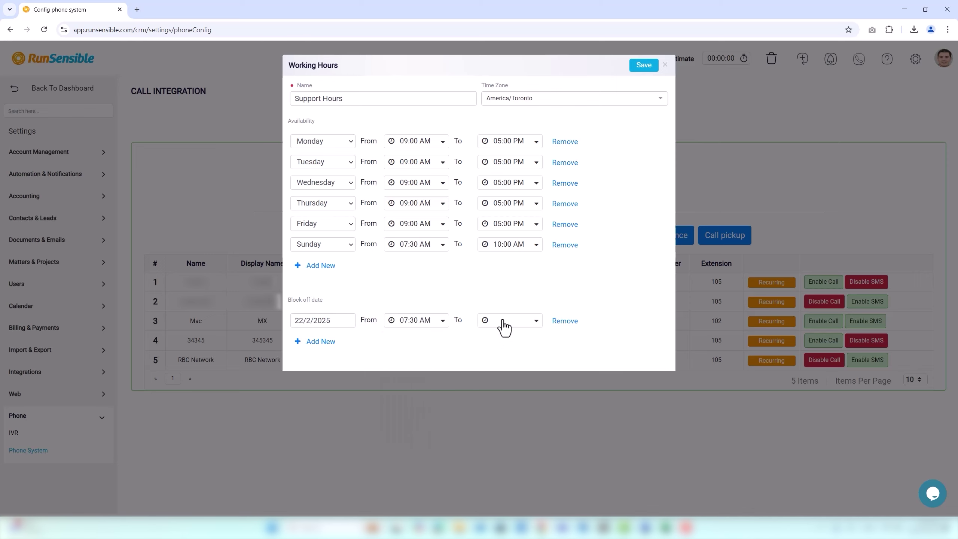
left_click(505, 327)
scroll(506, 389, "down", 3)
scroll(505, 392, "down", 10)
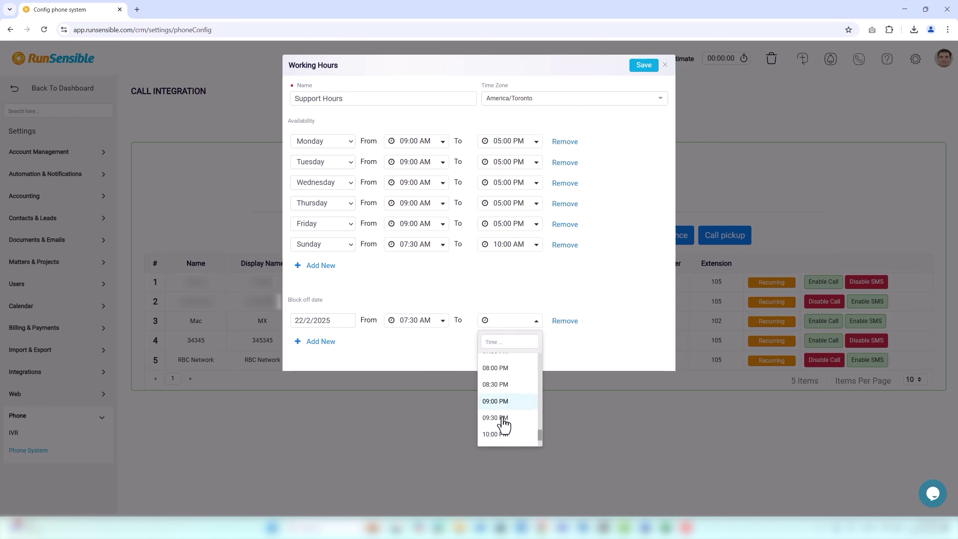
left_click(505, 421)
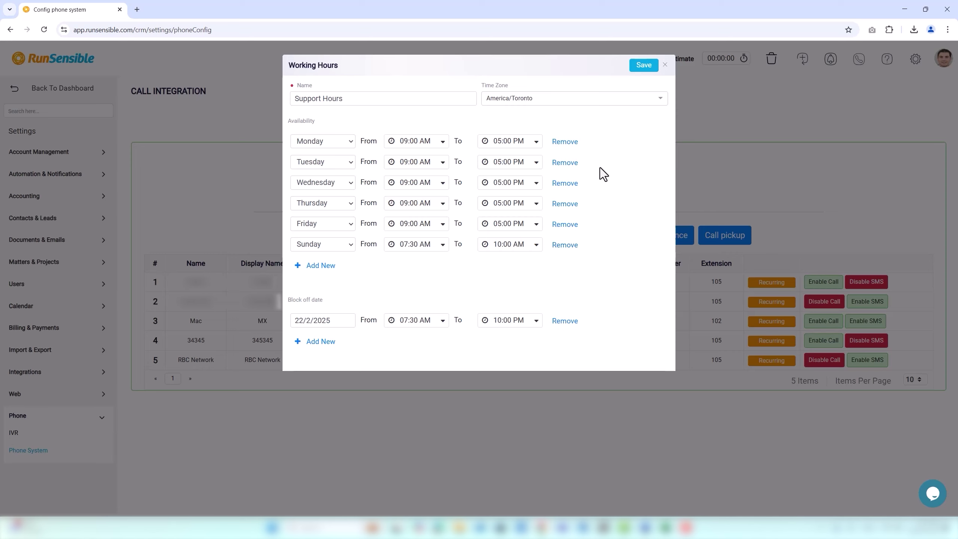
left_click(643, 65)
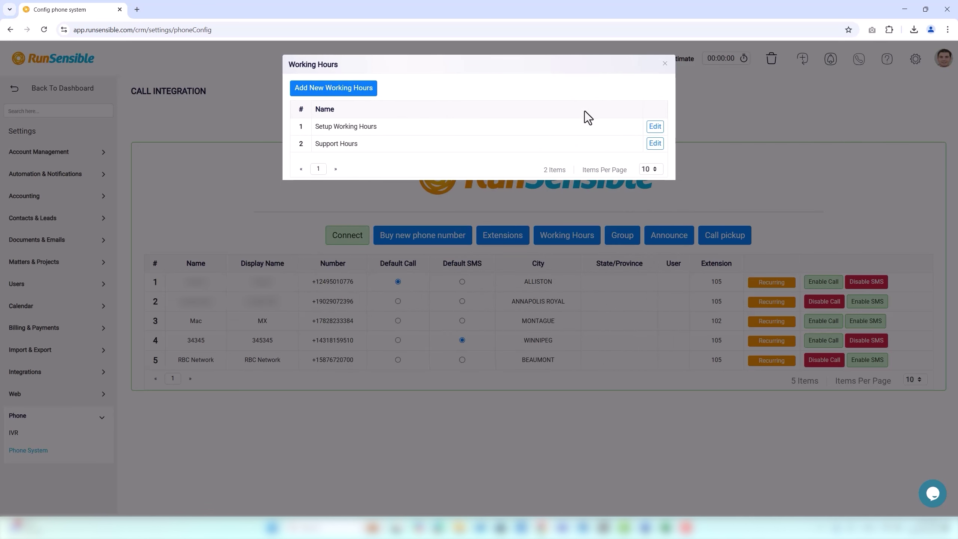
Step: Open the existing Setup Working Hours entry for editing, save it, and close the working hours list
left_click(655, 126)
left_click(643, 65)
left_click(664, 64)
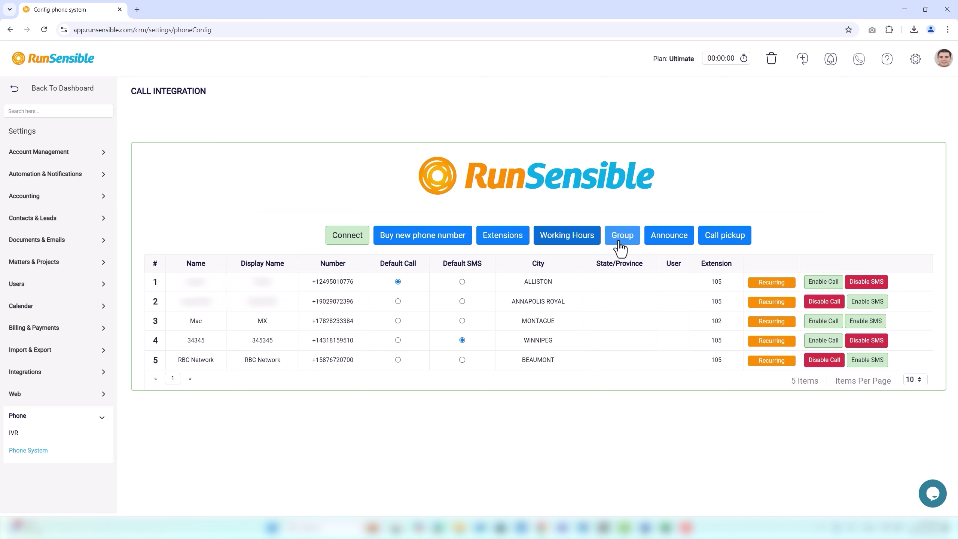
Step: Create a new phone group named Support Team with group extension 505
left_click(622, 235)
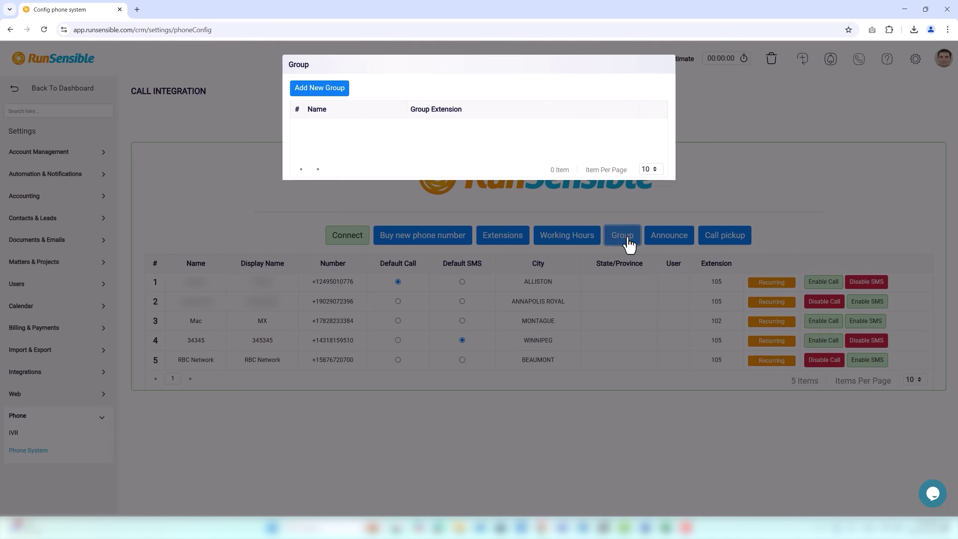
left_click(338, 90)
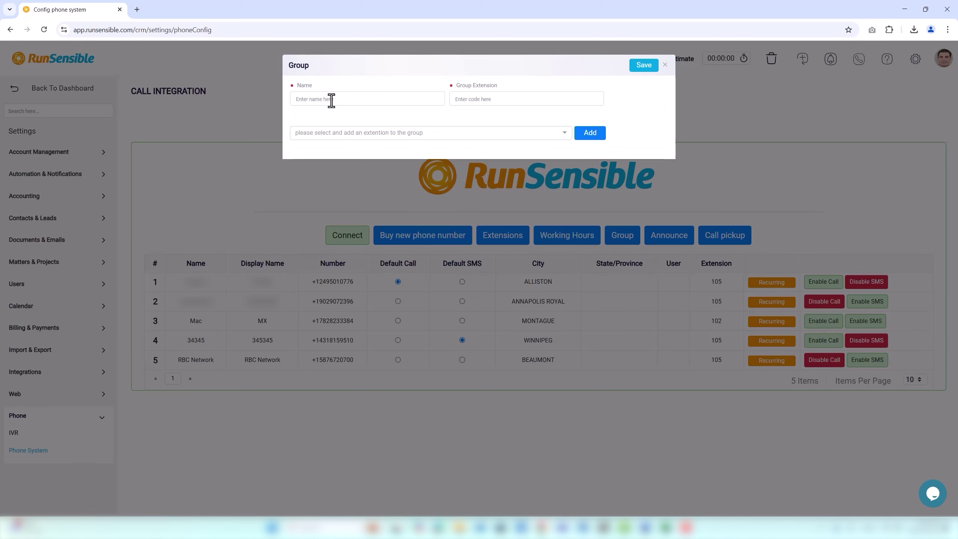
left_click(335, 97)
type("Su")
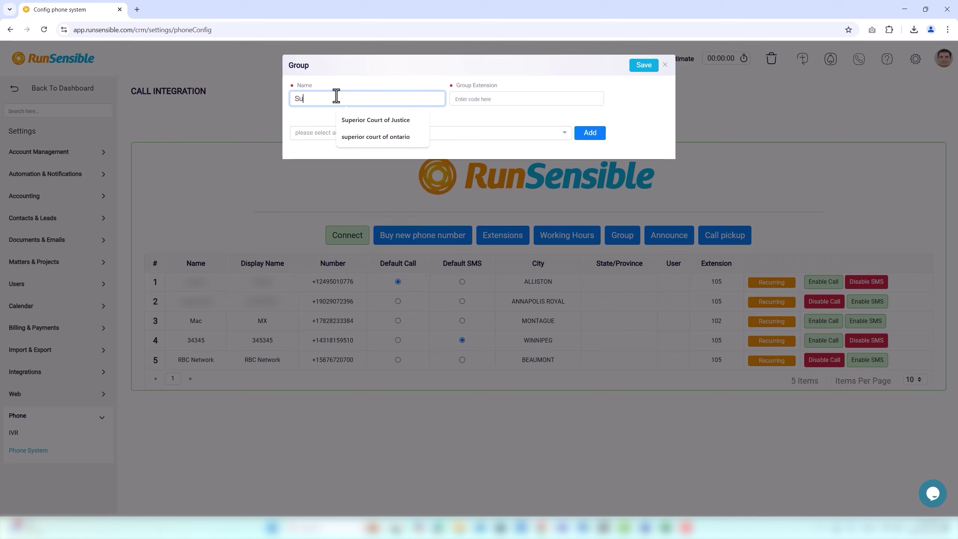
type("pport Tea")
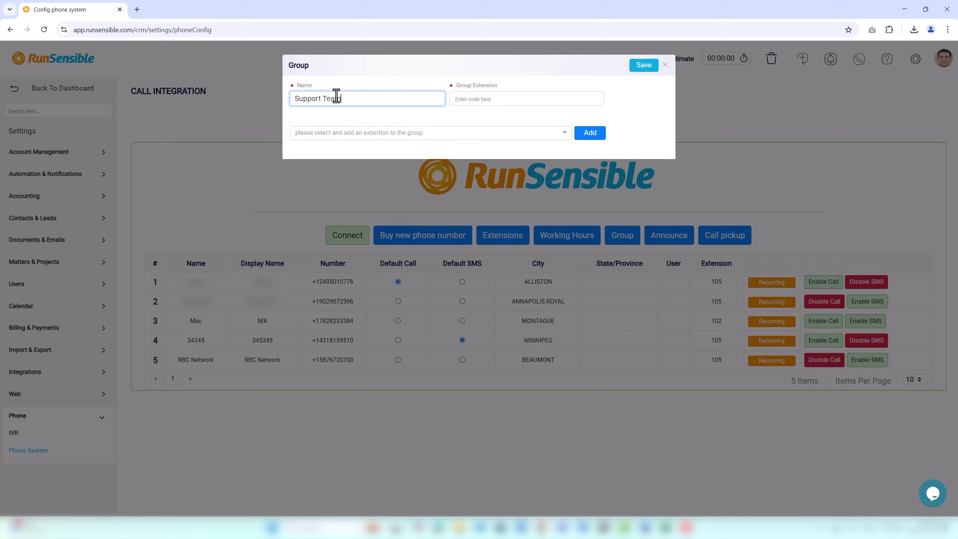
type("m")
left_click(477, 98)
type("5")
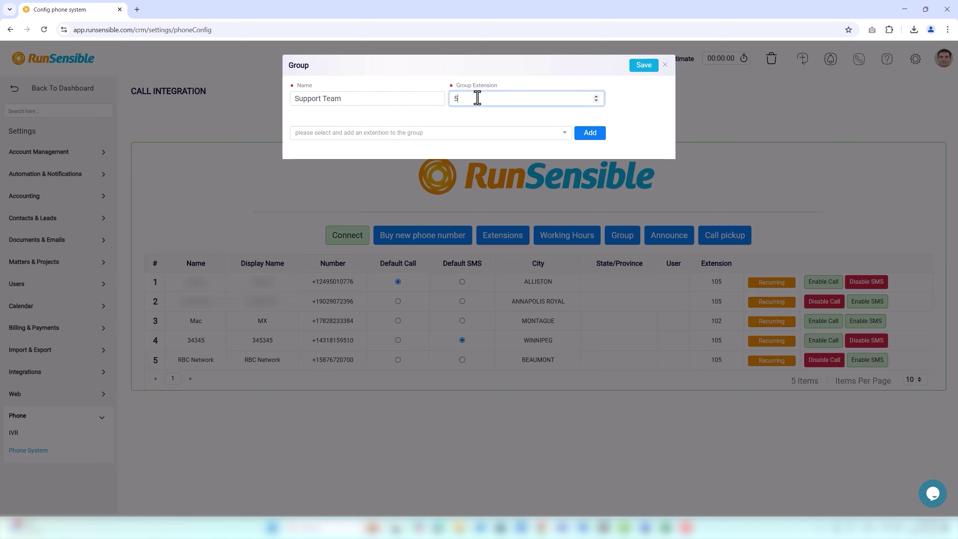
type("05")
Step: Add the member with extension 101 to the Support Team group, save it, and close the group list
left_click(419, 131)
left_click(418, 160)
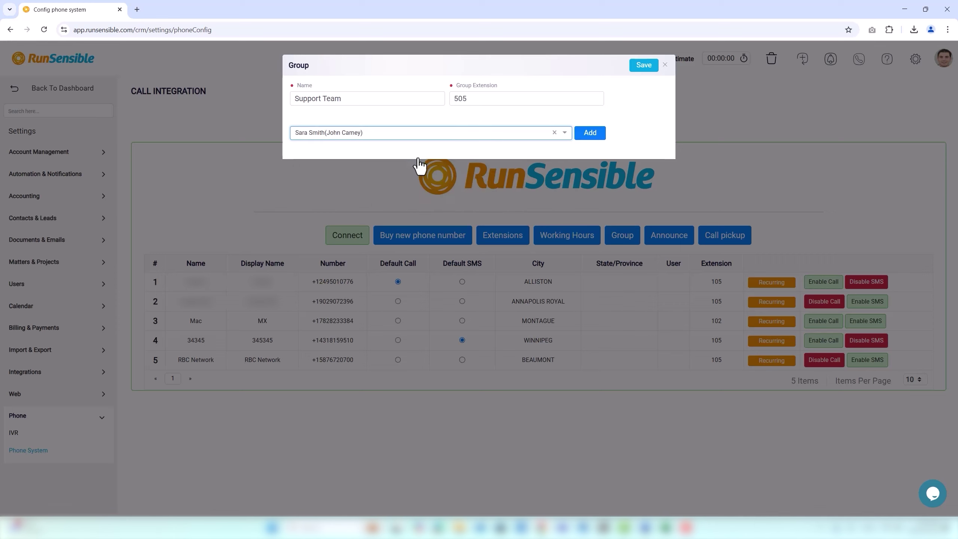
left_click(585, 137)
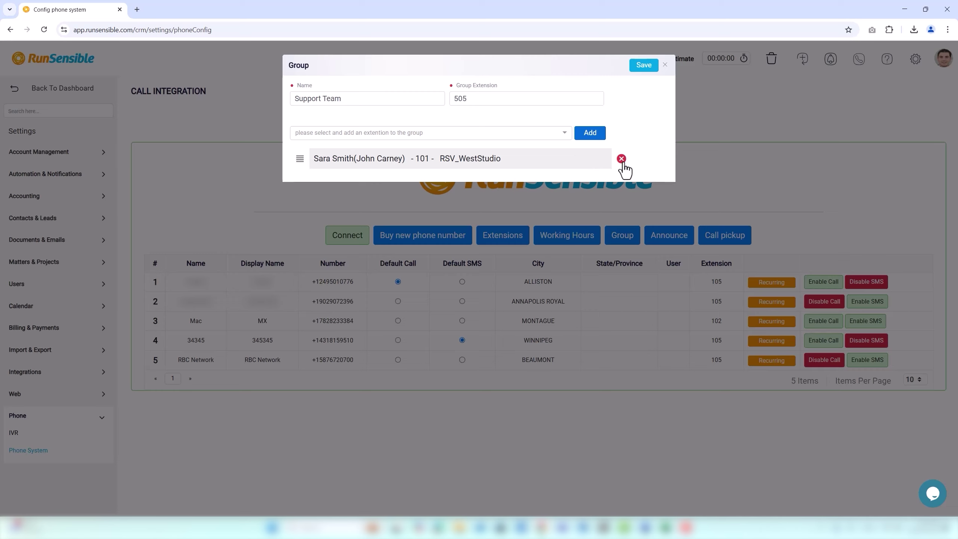
left_click(643, 66)
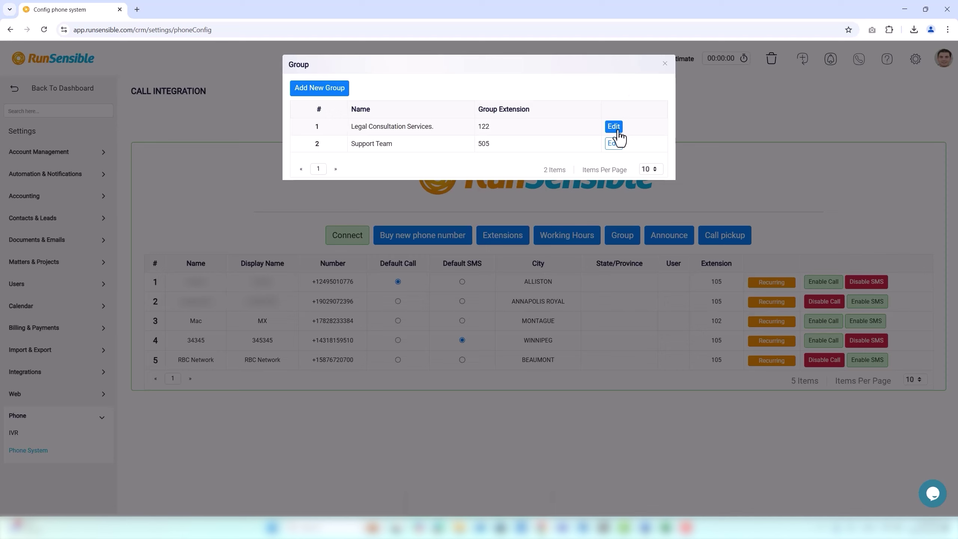
left_click(664, 64)
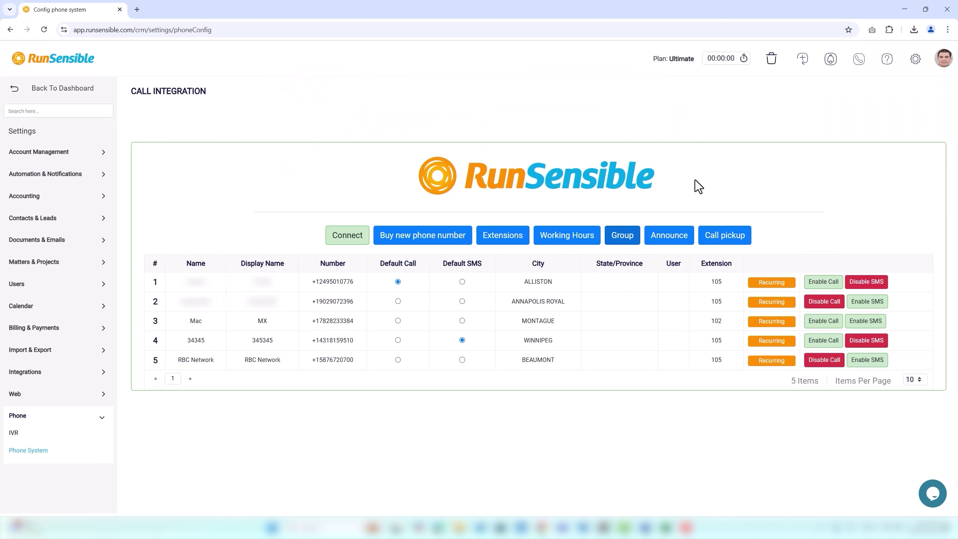
Step: Start a new announcement named Welcome Message and close it without saving
left_click(675, 244)
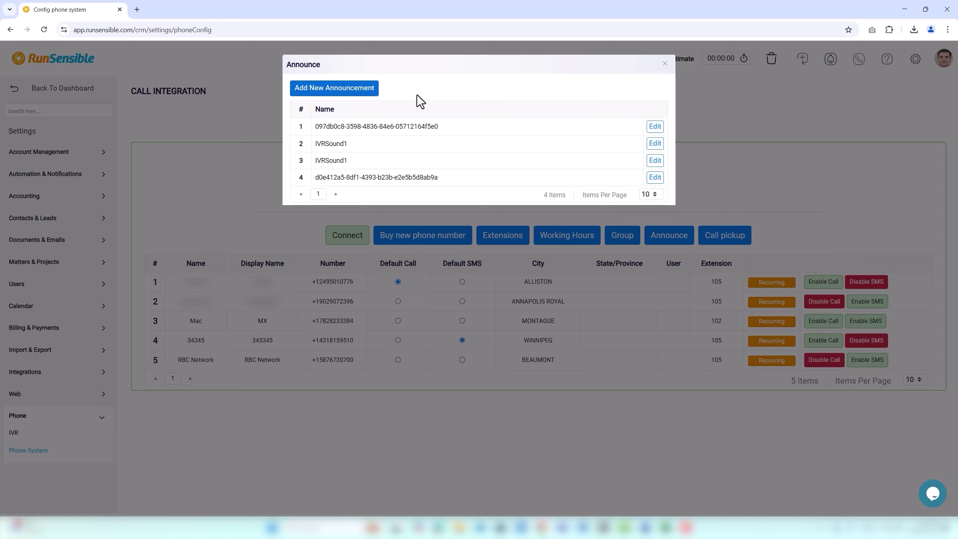
left_click(368, 91)
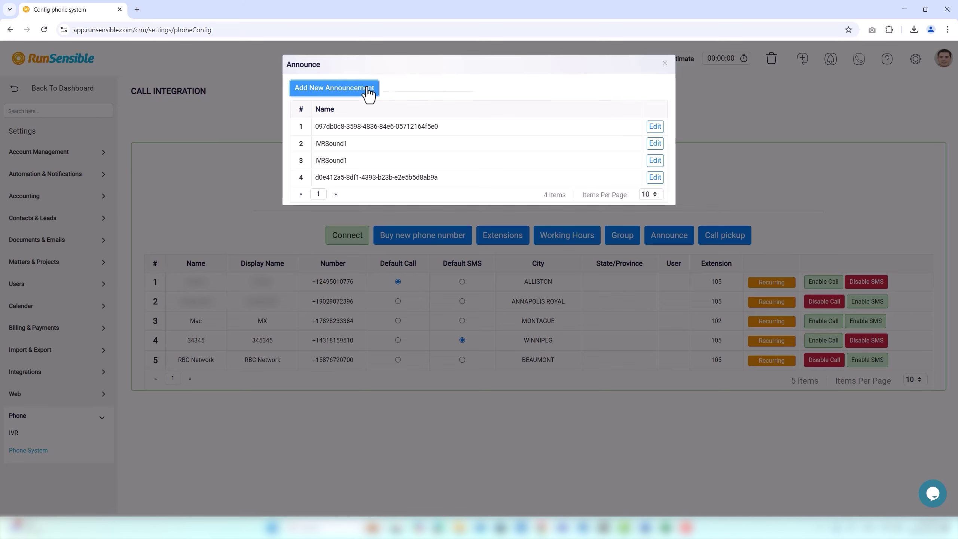
left_click(344, 98)
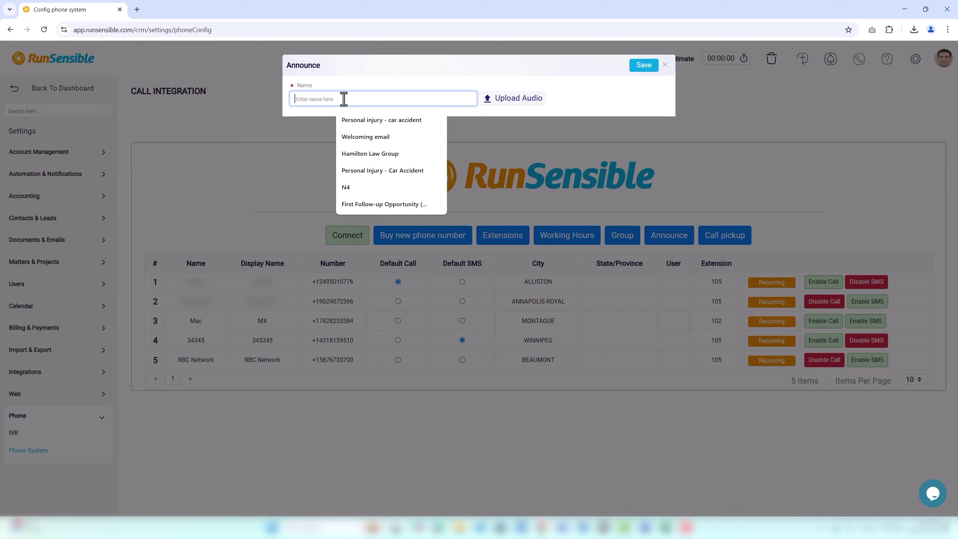
type("Welc")
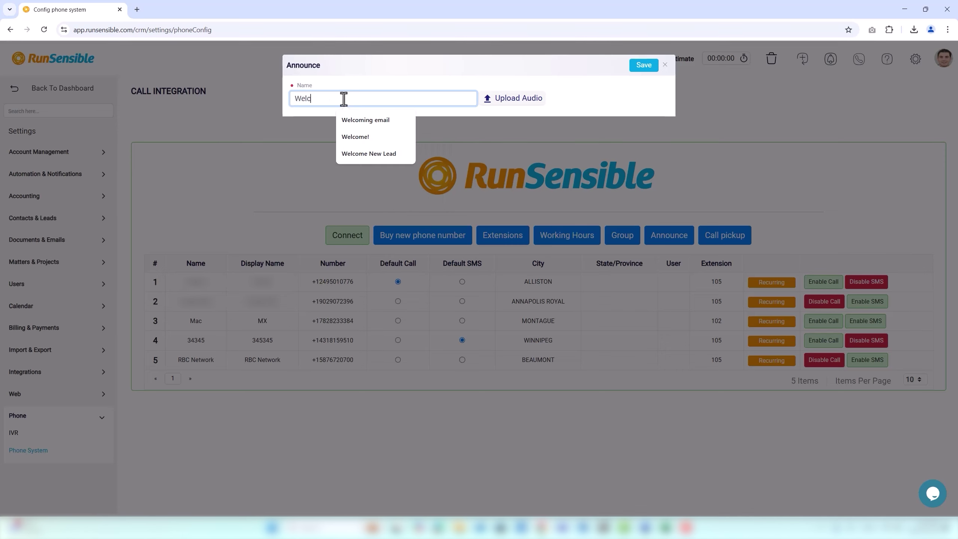
type("ome Message")
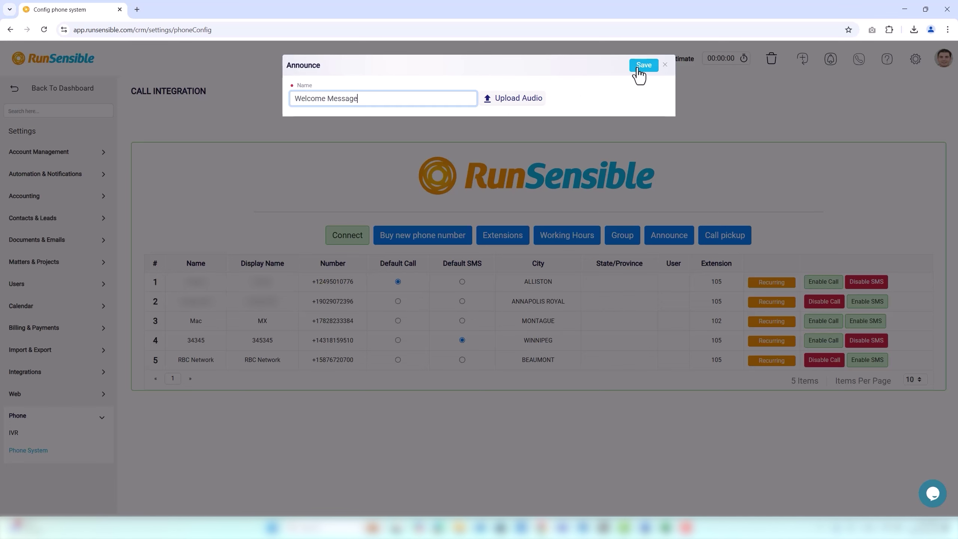
left_click(665, 65)
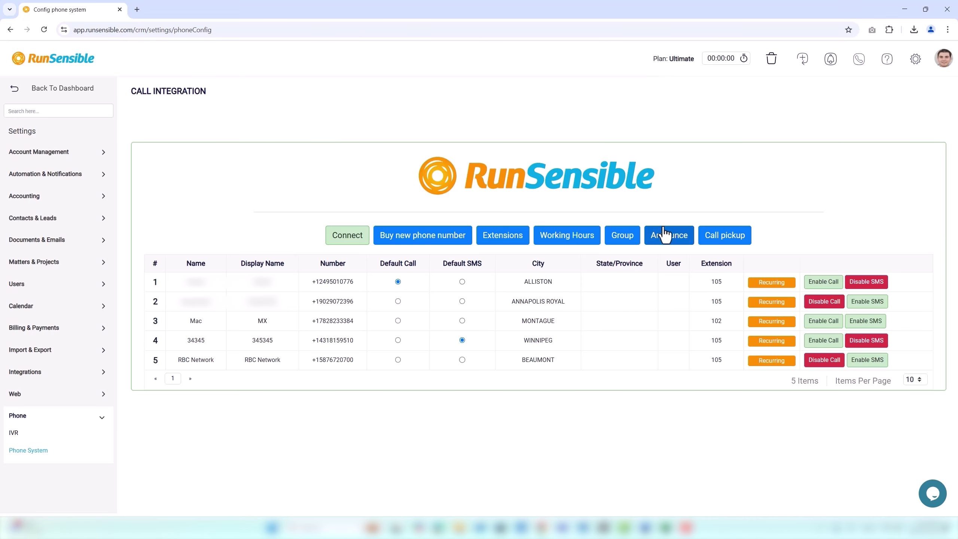
Step: View the audio settings of the first announcement in the list and close it without changes
left_click(668, 235)
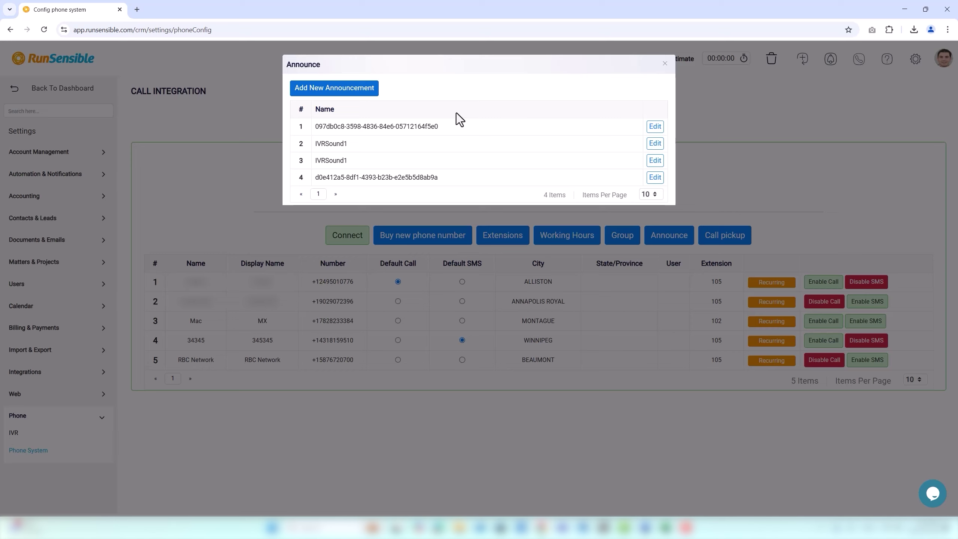
left_click(652, 130)
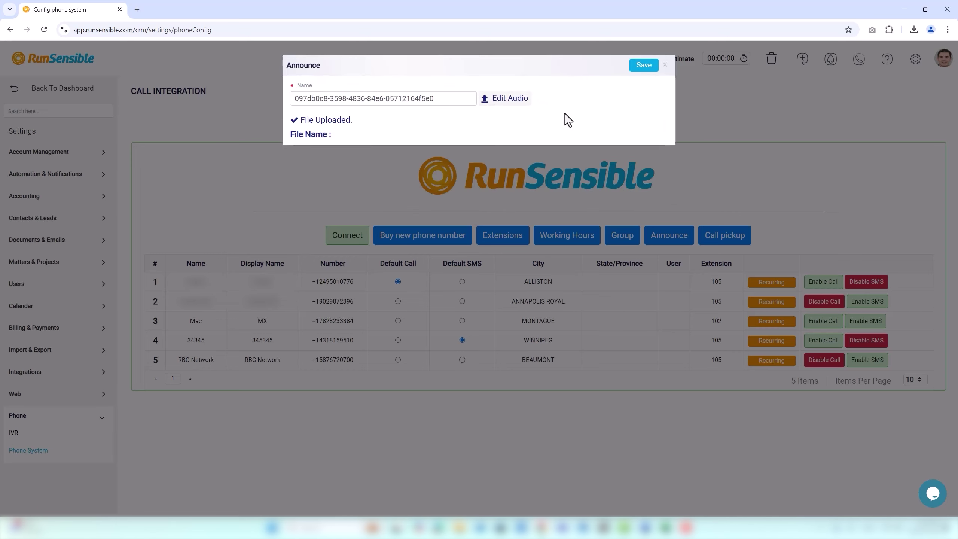
left_click(665, 64)
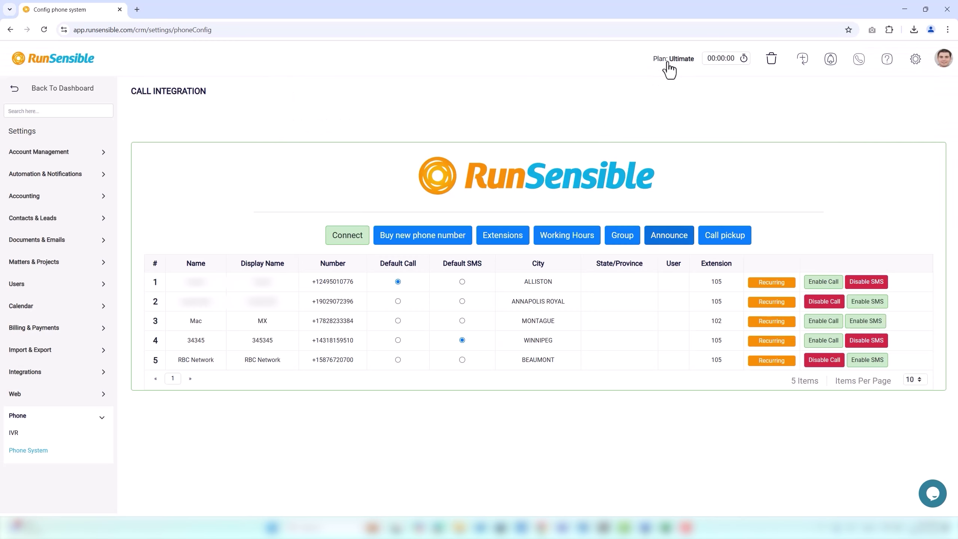
Step: Open the call pickup details of the first phone number and assign the Support Hours working hours
left_click(722, 237)
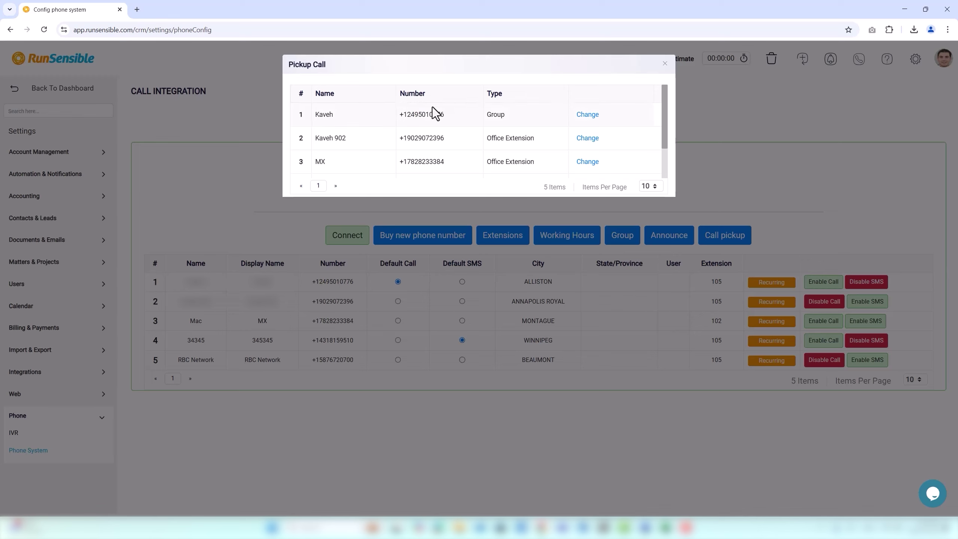
left_click(578, 117)
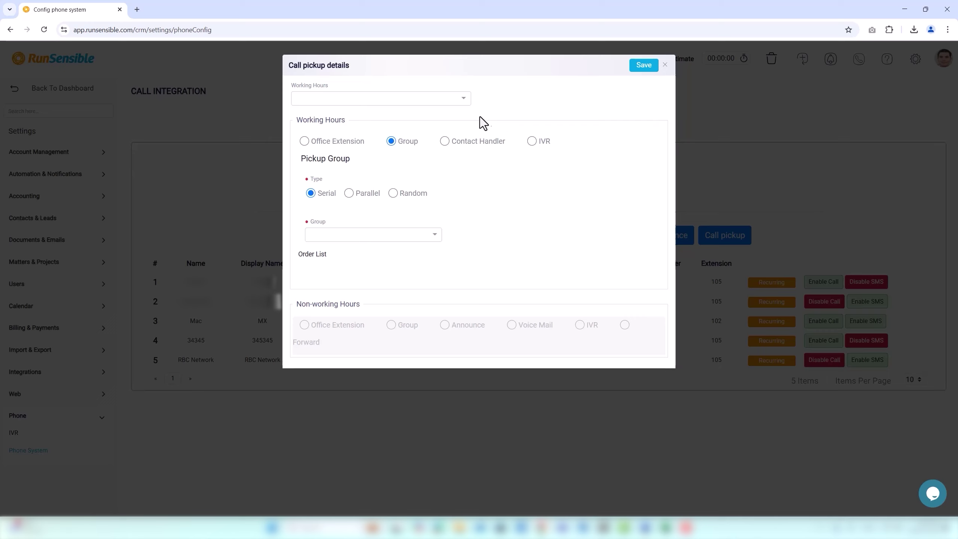
left_click(464, 98)
left_click(436, 113)
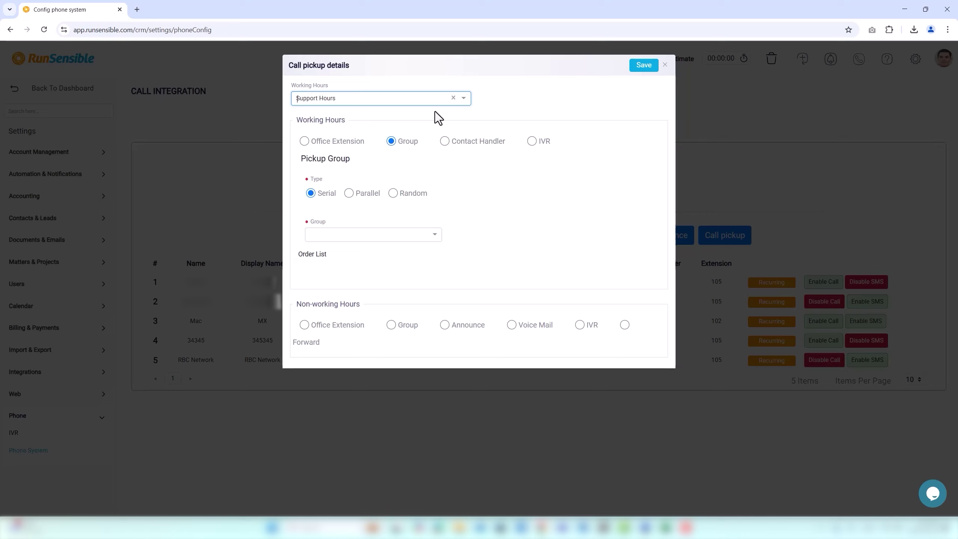
Step: Look through the working-hours pickup options Office Extension, Group, Contact Handler and IVR, including the available IVR choices
left_click(305, 142)
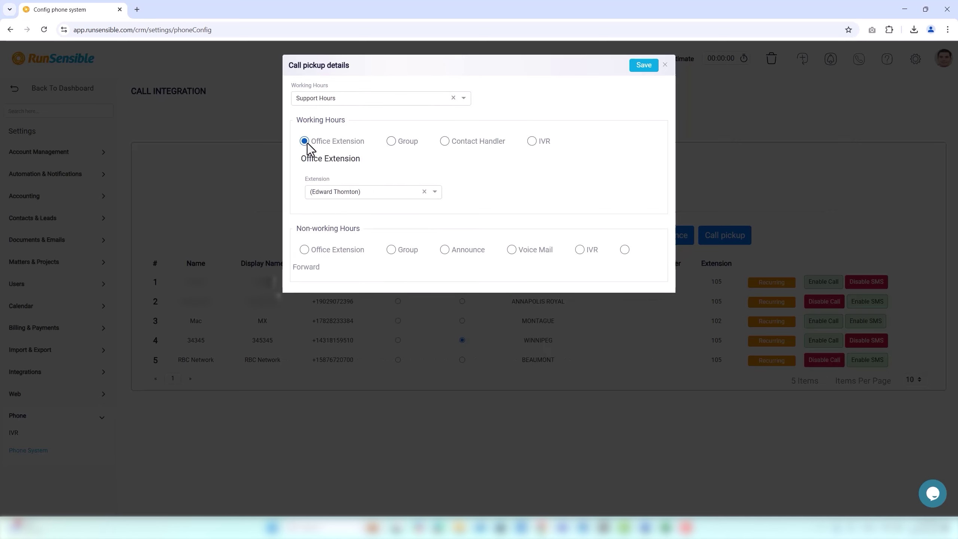
left_click(392, 142)
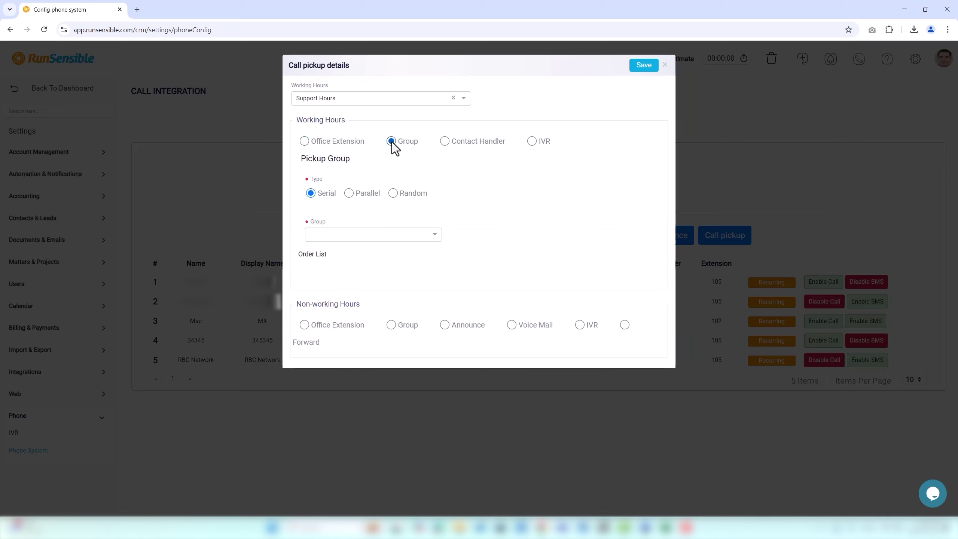
left_click(445, 142)
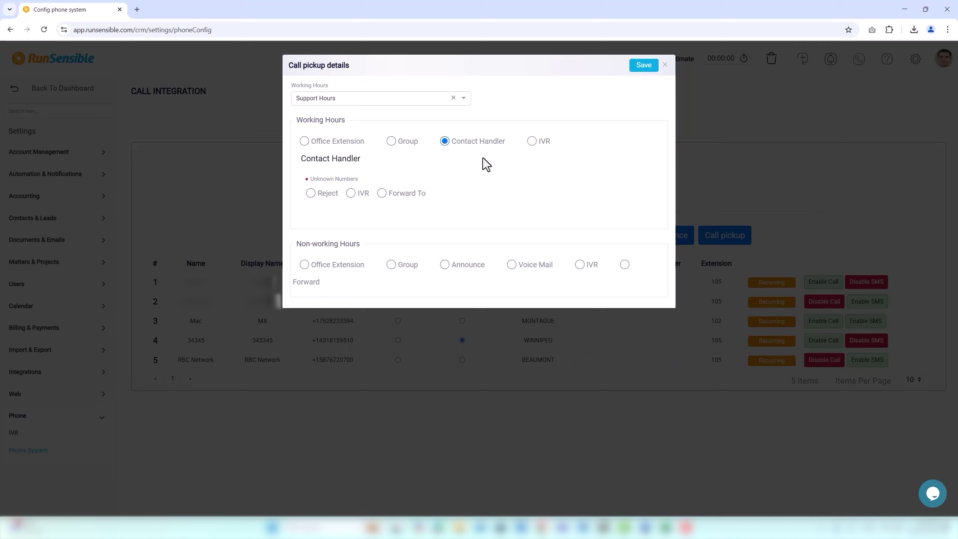
left_click(532, 142)
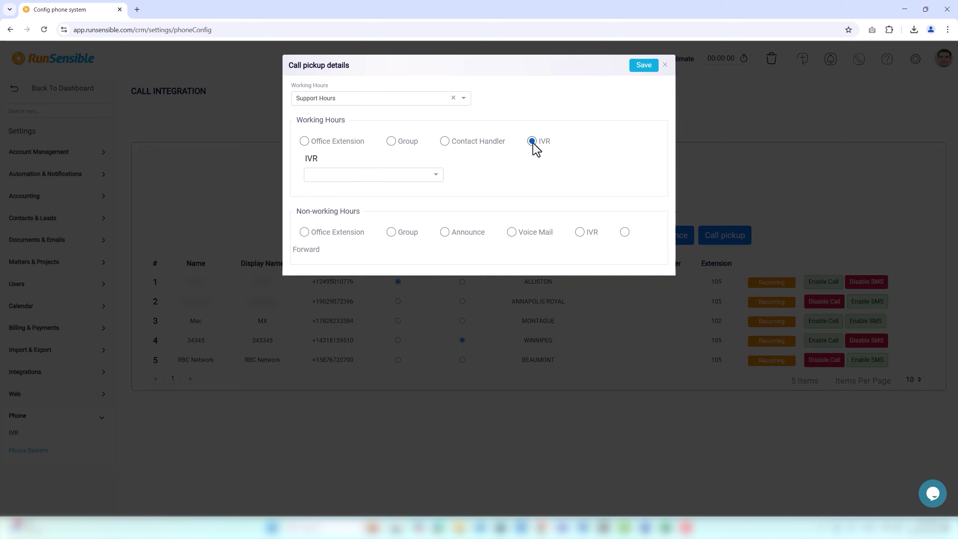
left_click(425, 178)
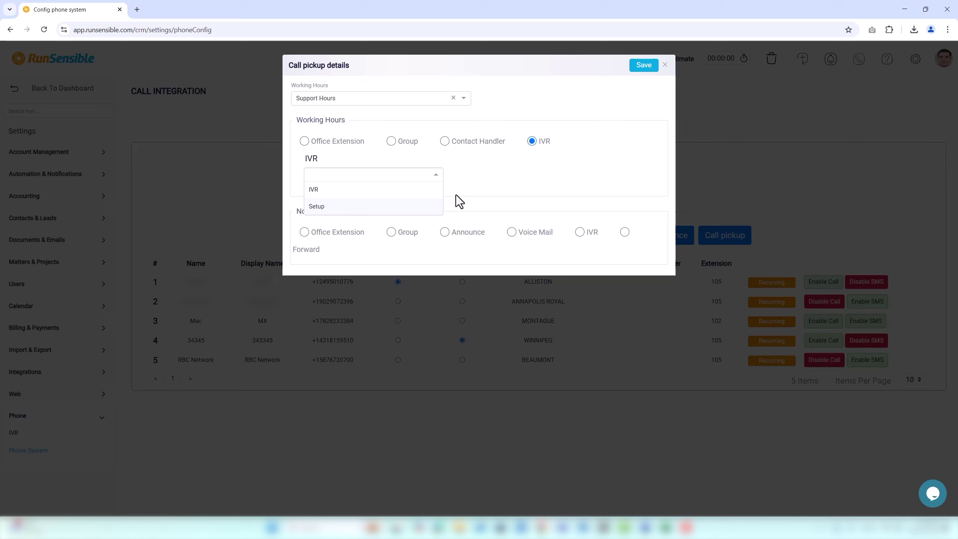
left_click(482, 186)
Step: Route working-hours calls to the Legal Consultation Services group and move the first member below the second in its serial order list
left_click(391, 142)
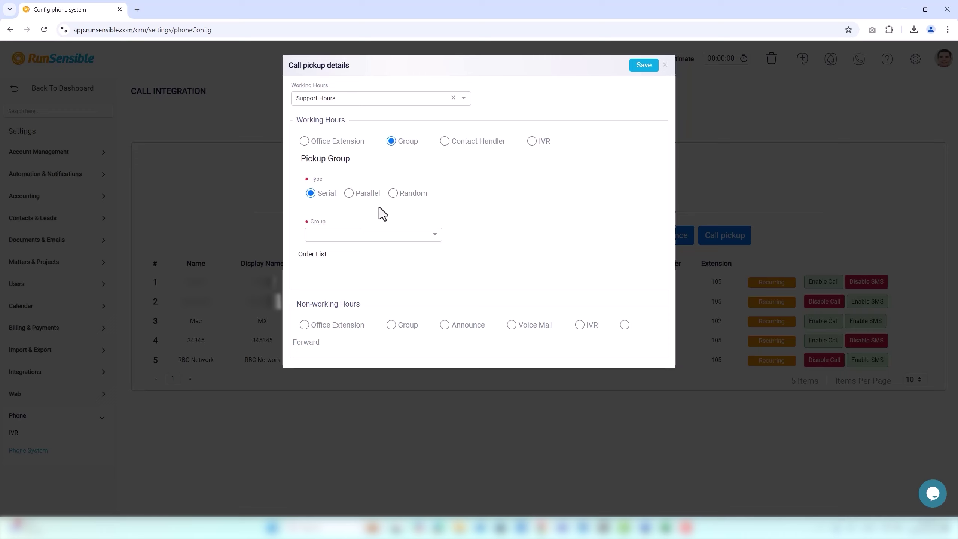
left_click(375, 235)
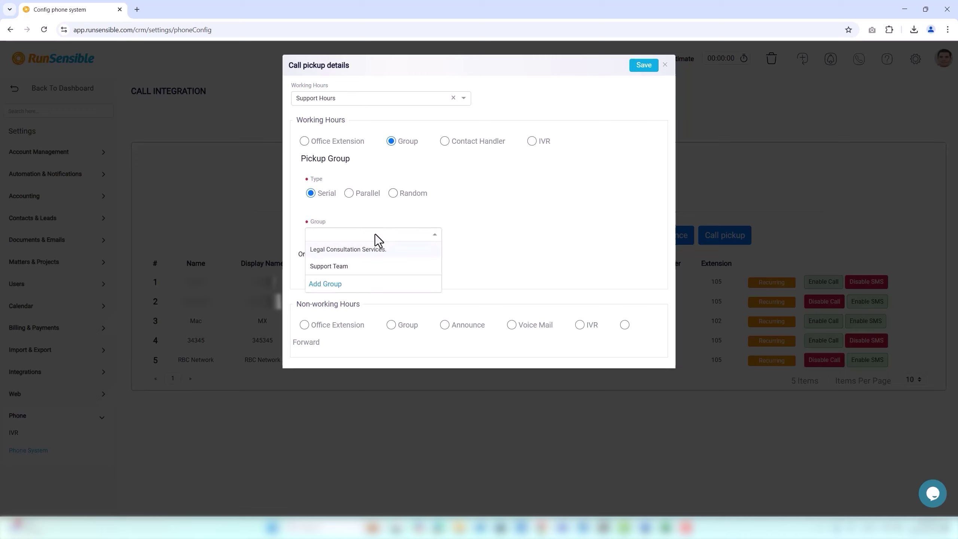
left_click(378, 250)
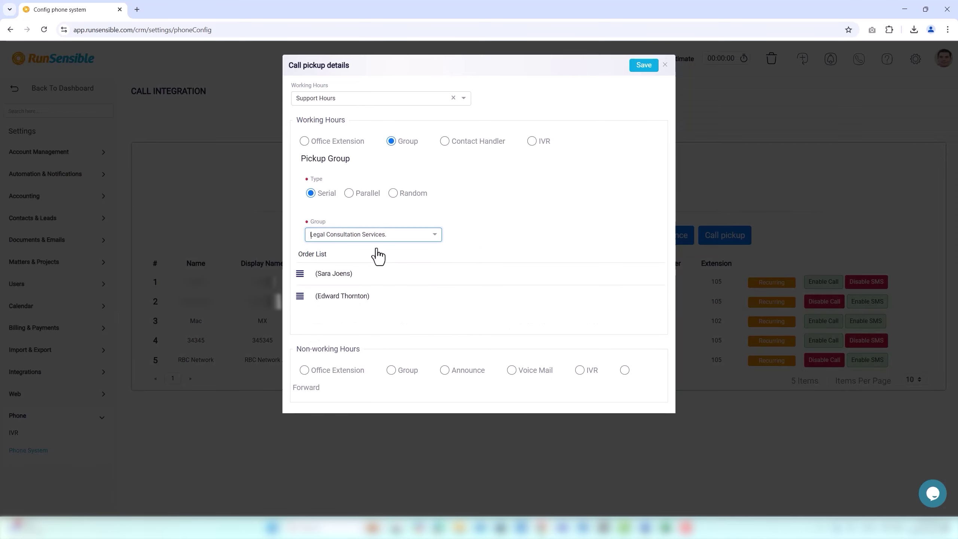
left_click(367, 236)
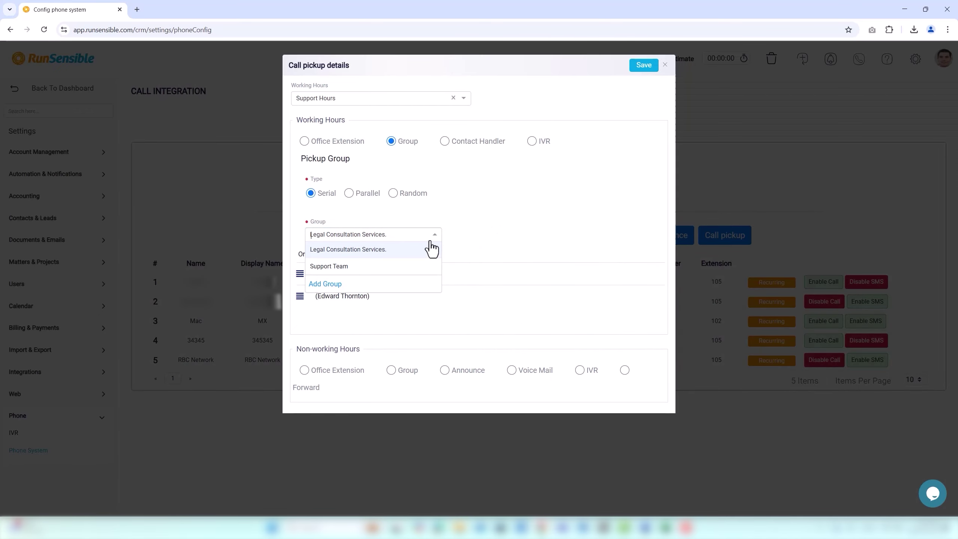
left_click(423, 254)
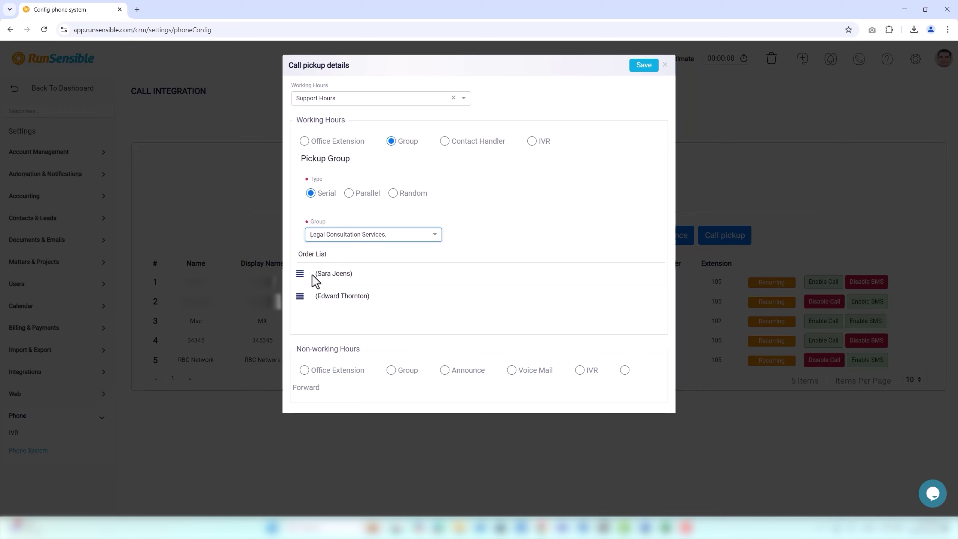
left_click_drag(300, 274, 303, 298)
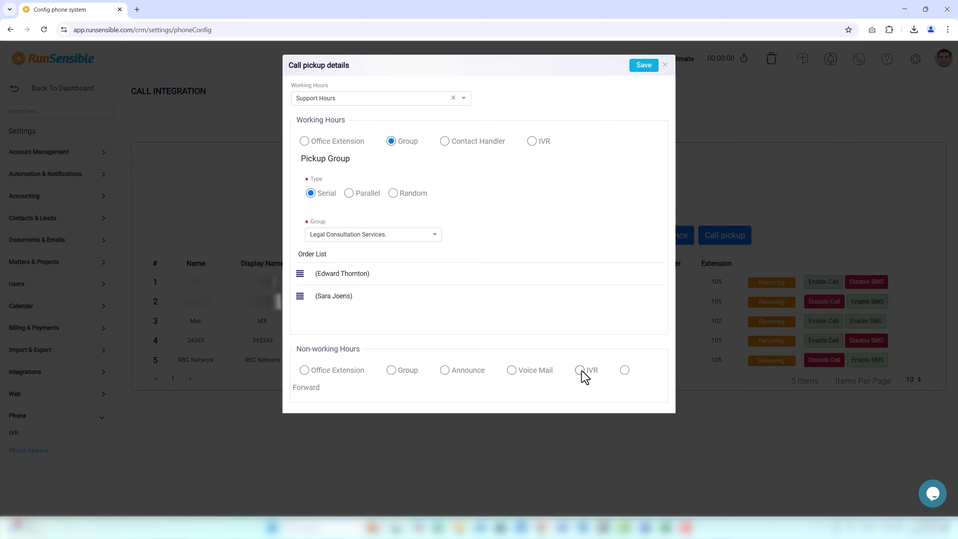
Step: Set non-working hours to Forward, enter the forwarding phone number, and save the call pickup details
left_click(624, 371)
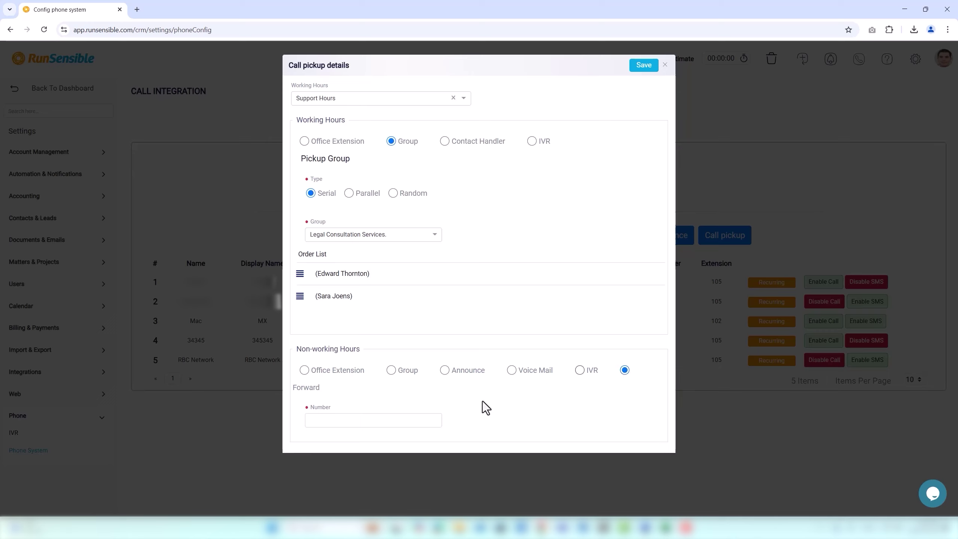
left_click(428, 422)
type("50")
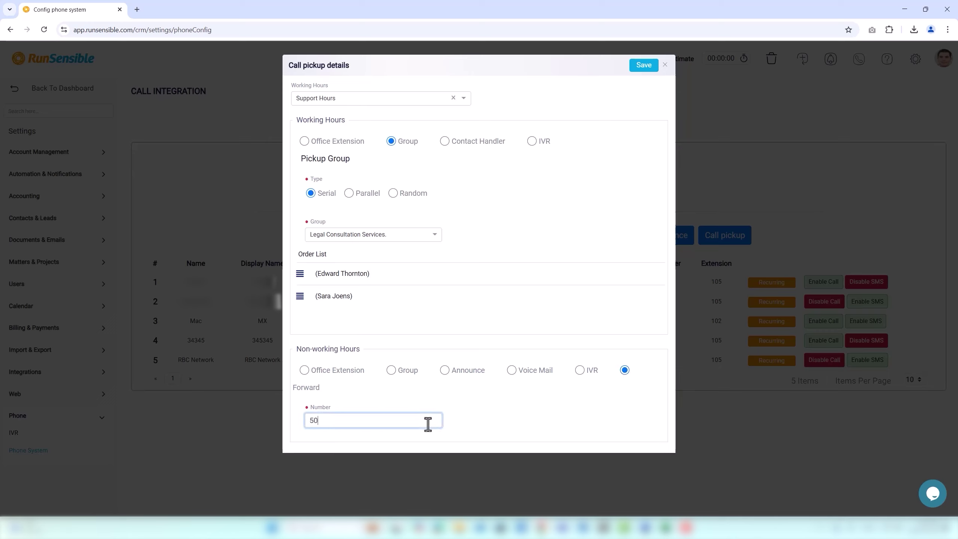
type("5")
left_click(641, 72)
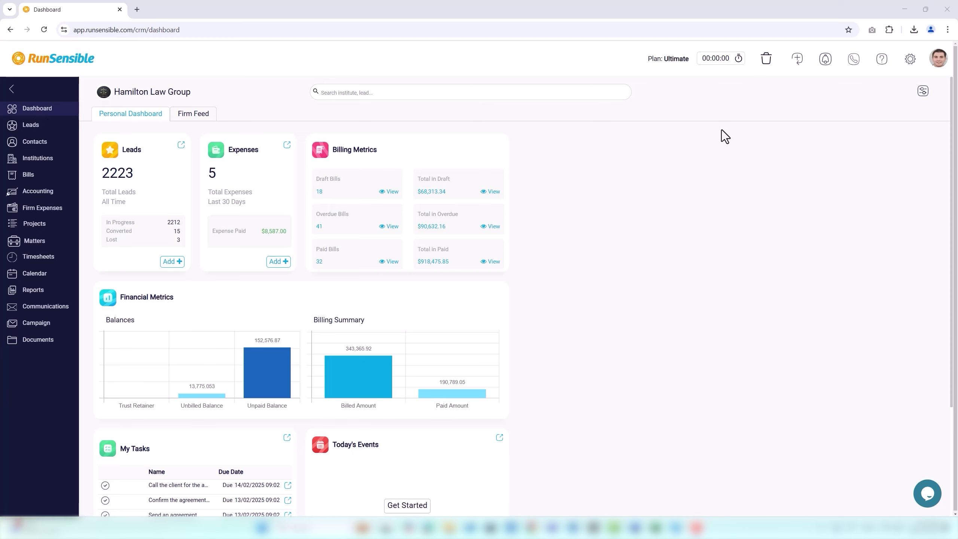
Step: Open the phone dialer, enter 120 on its keypad, view the users available to call, and close the dialer
left_click(858, 66)
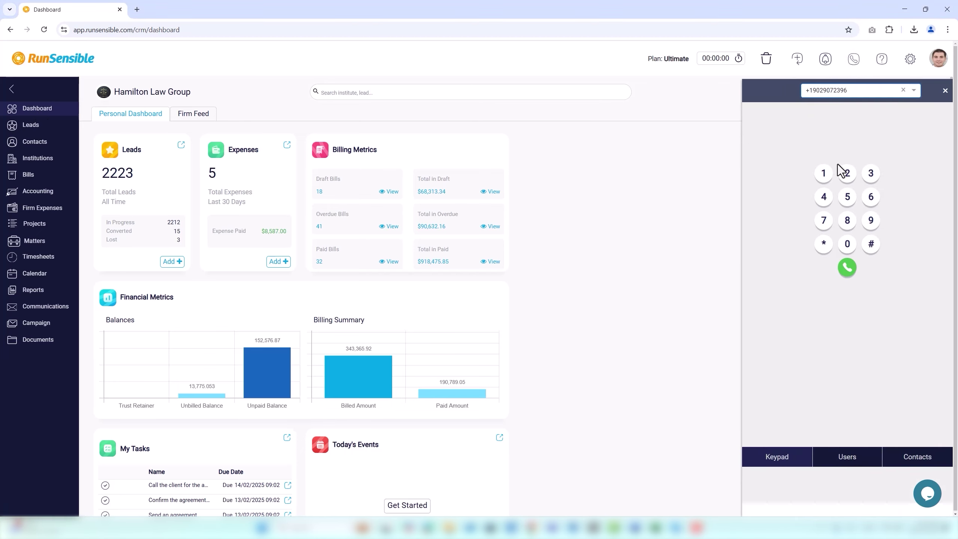
left_click(831, 175)
left_click(845, 176)
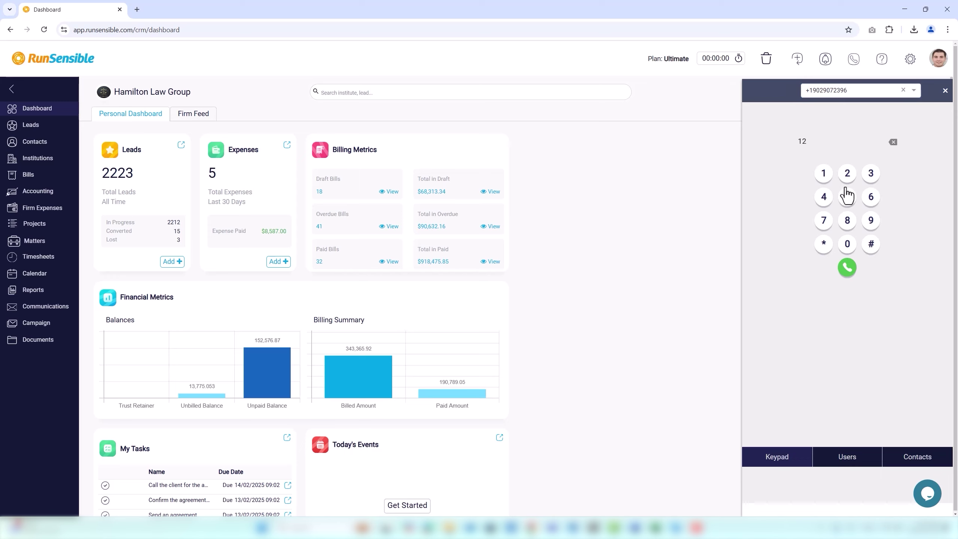
left_click(848, 243)
left_click(845, 461)
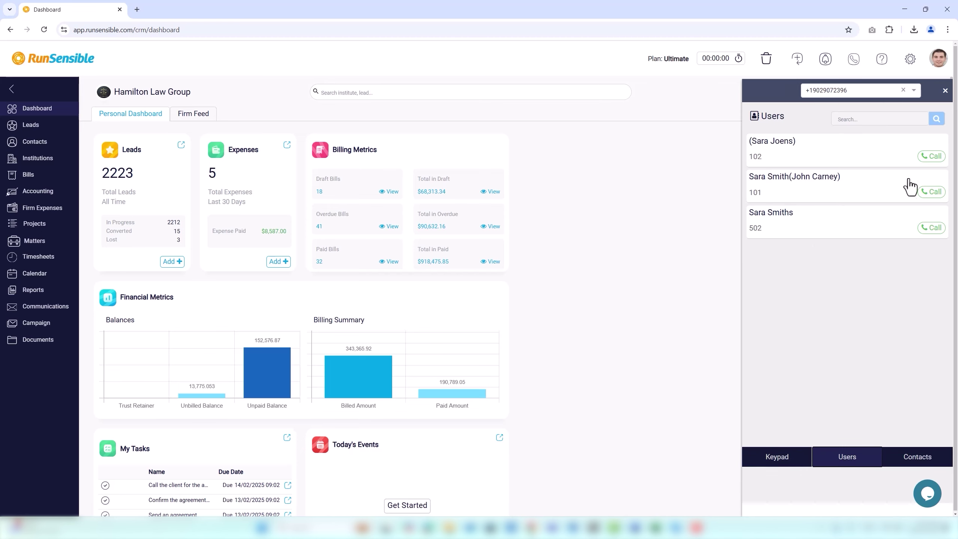
left_click(945, 91)
Step: Reopen the phone dialer, enter a phone number on its keypad, view the contacts available to call, and close it
left_click(854, 59)
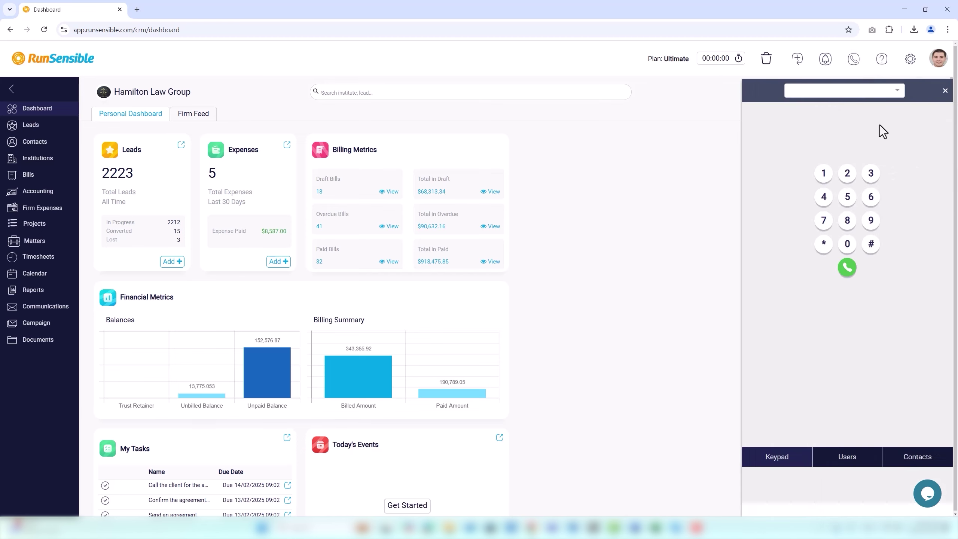
left_click(824, 198)
left_click(824, 220)
left_click(847, 221)
left_click(871, 220)
left_click(848, 197)
left_click(847, 244)
left_click(848, 173)
left_click(871, 173)
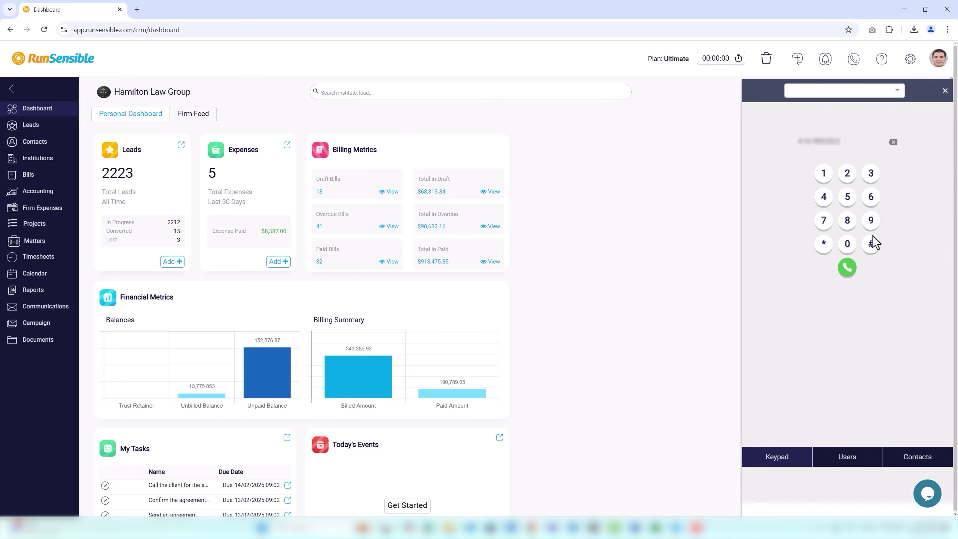
left_click(913, 453)
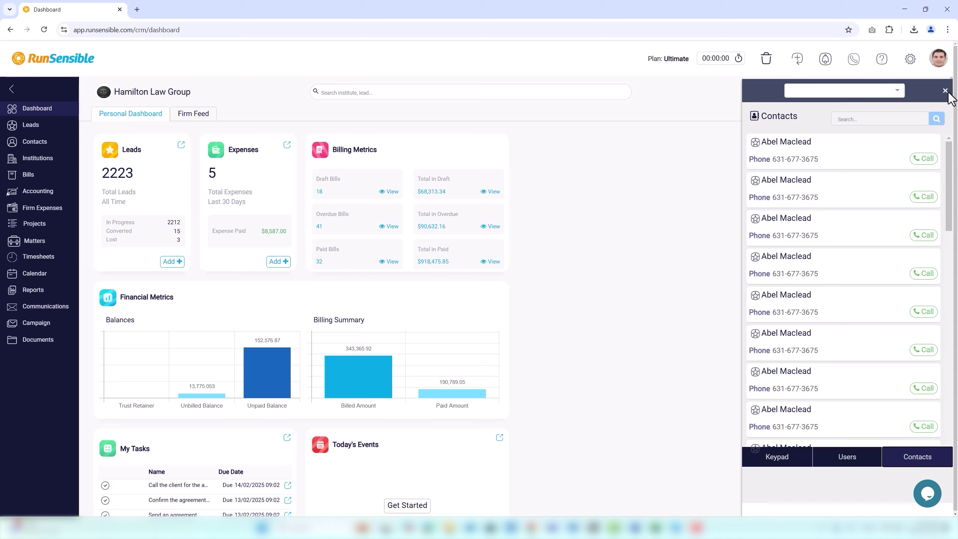
left_click(945, 91)
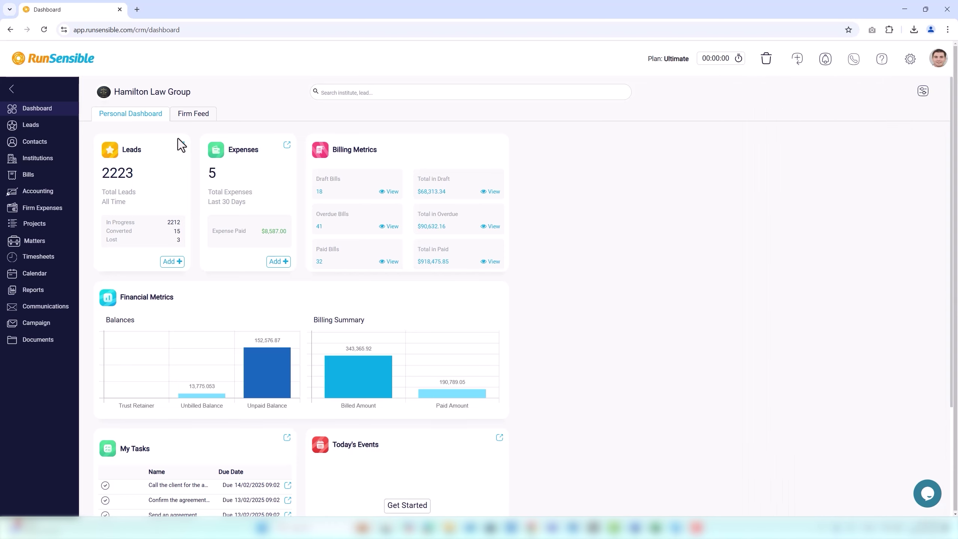
Step: Open the first lead in the leads list, view its call options, and close them without calling
left_click(44, 129)
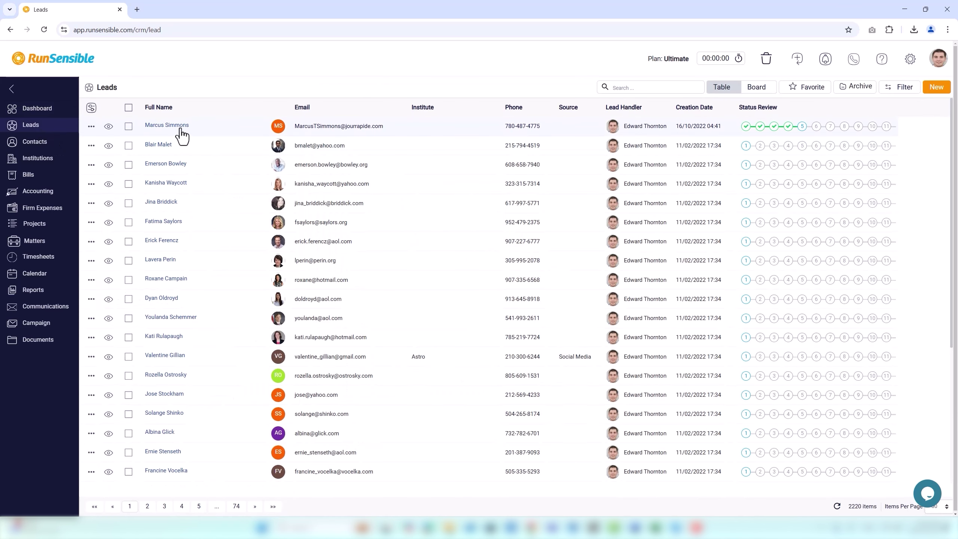
left_click(181, 130)
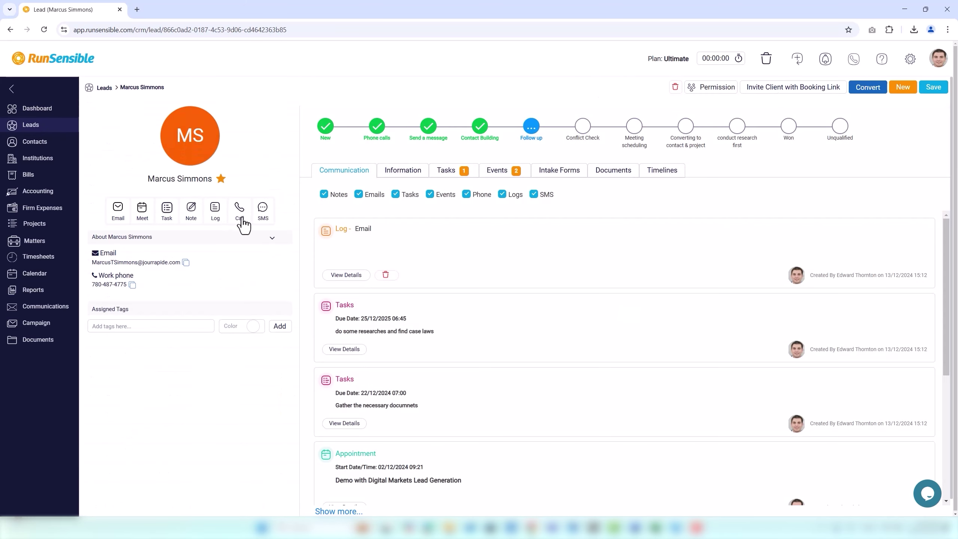
left_click(242, 219)
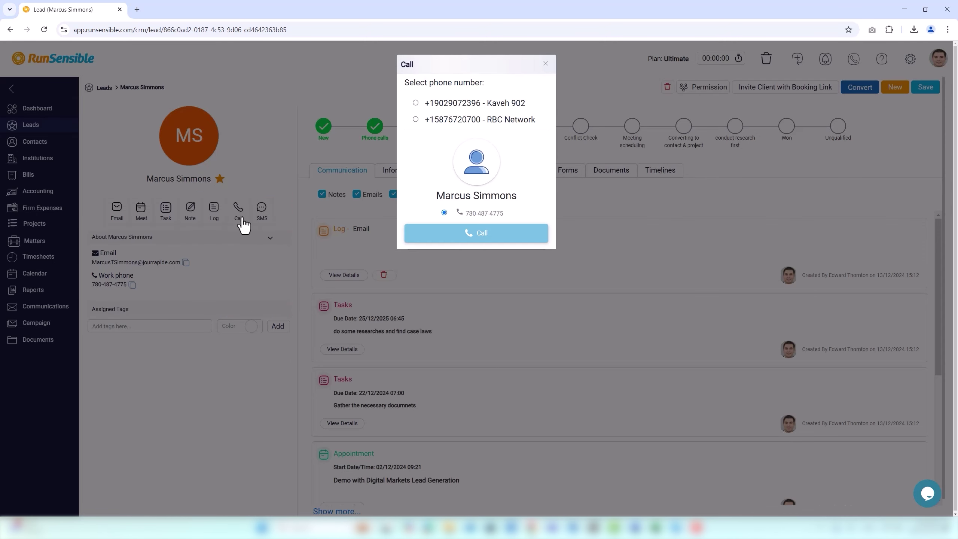
left_click(545, 64)
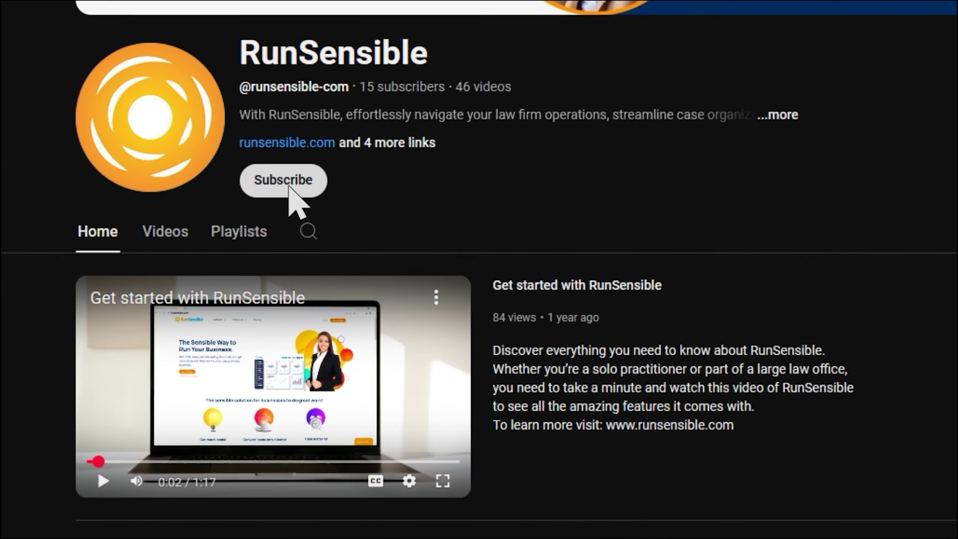
Step: Switch to YouTube and subscribe to the RunSensible channel
left_click(289, 184)
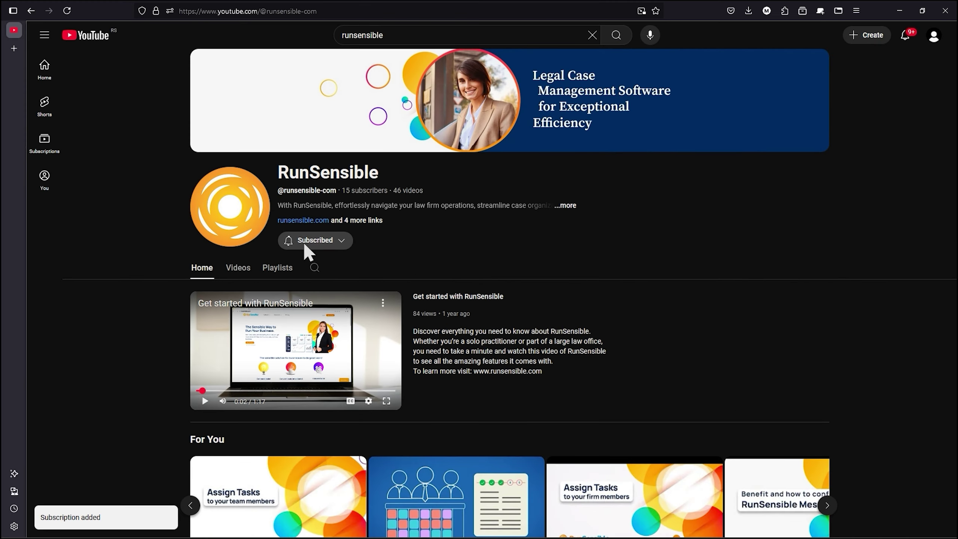